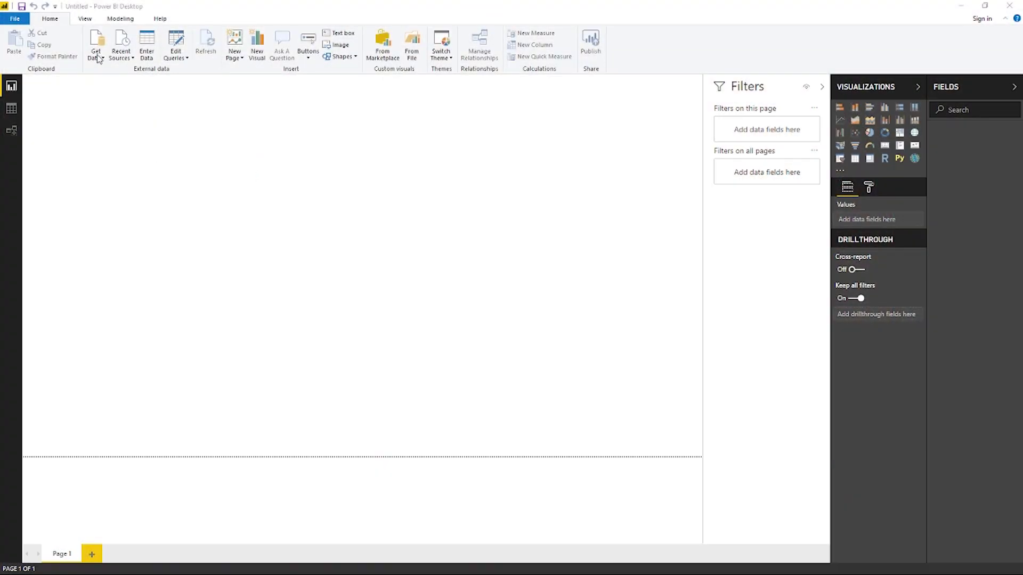
- Open the full Get Data catalogue and pick the Folder connector
left_click(97, 59)
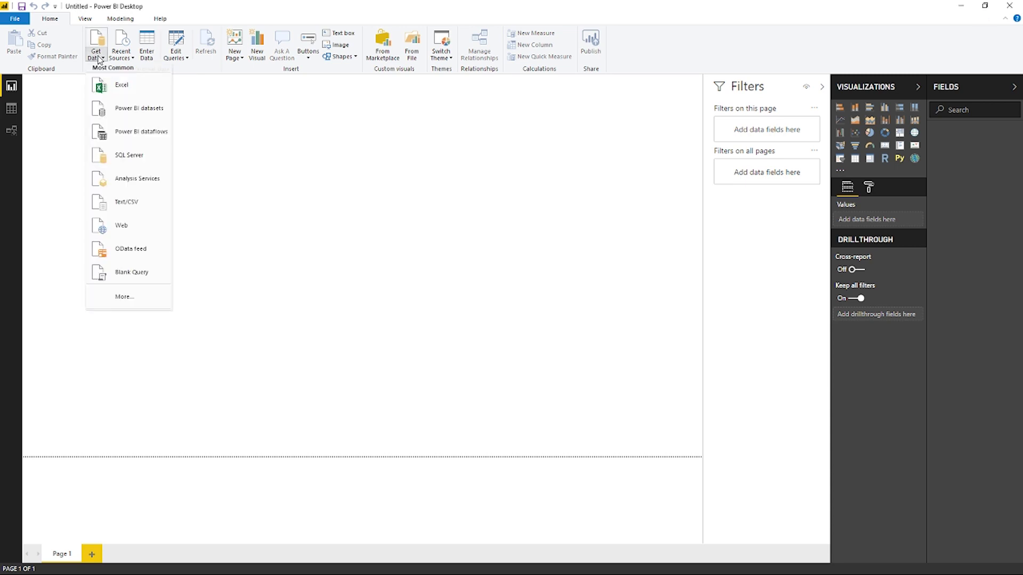
left_click(97, 58)
left_click(97, 58)
left_click(120, 301)
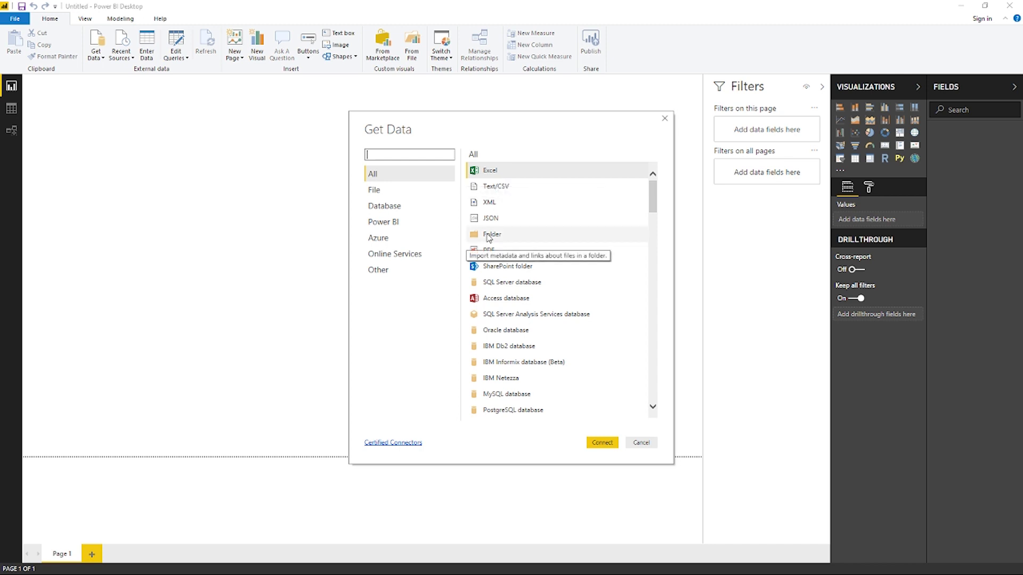
left_click(489, 236)
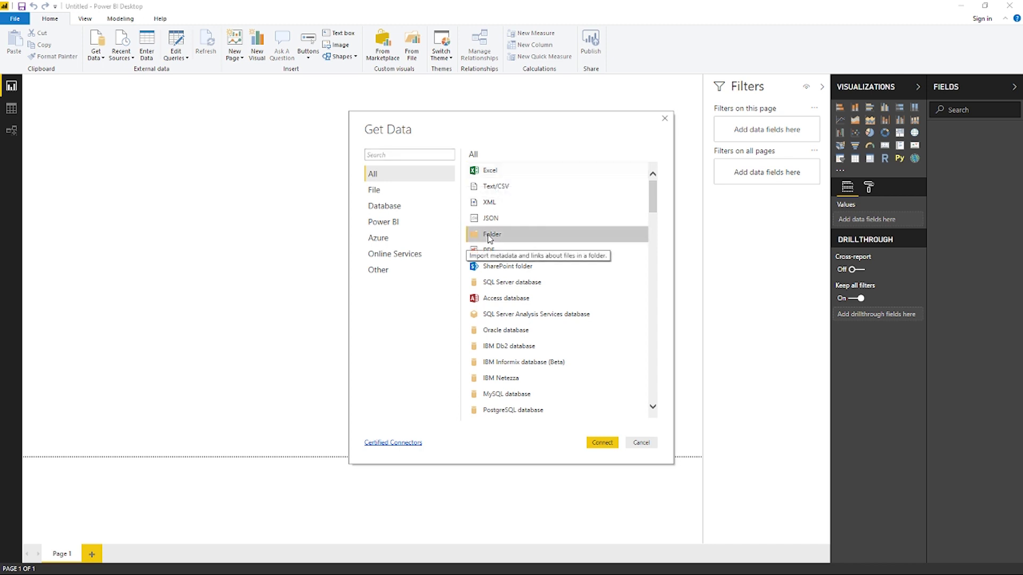
- Connect with Folder and set the path to D:\Recording Room Share\Trainer Staging\Interview Series\02 - Data Shaping\Data
left_click(602, 445)
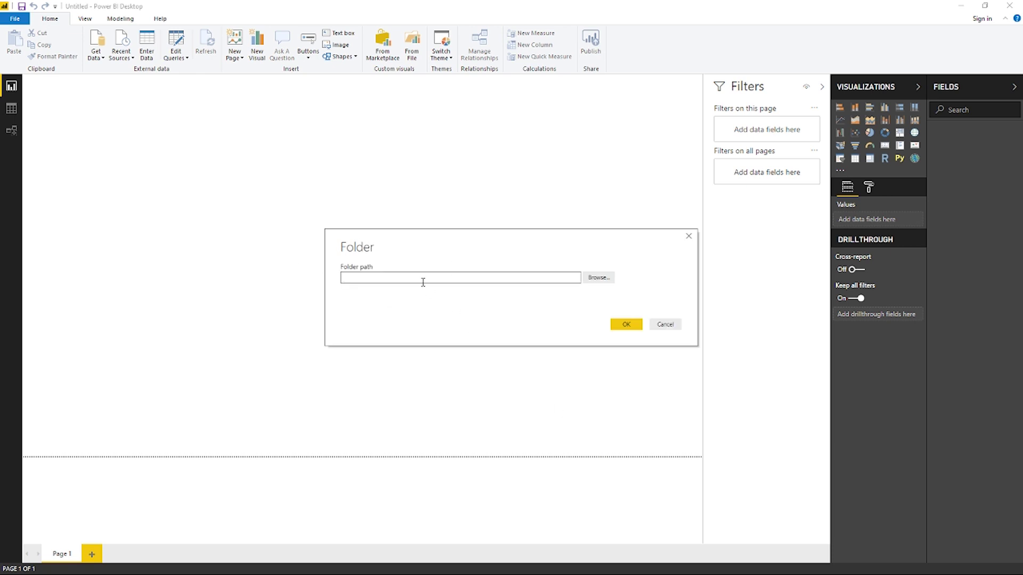
left_click(597, 277)
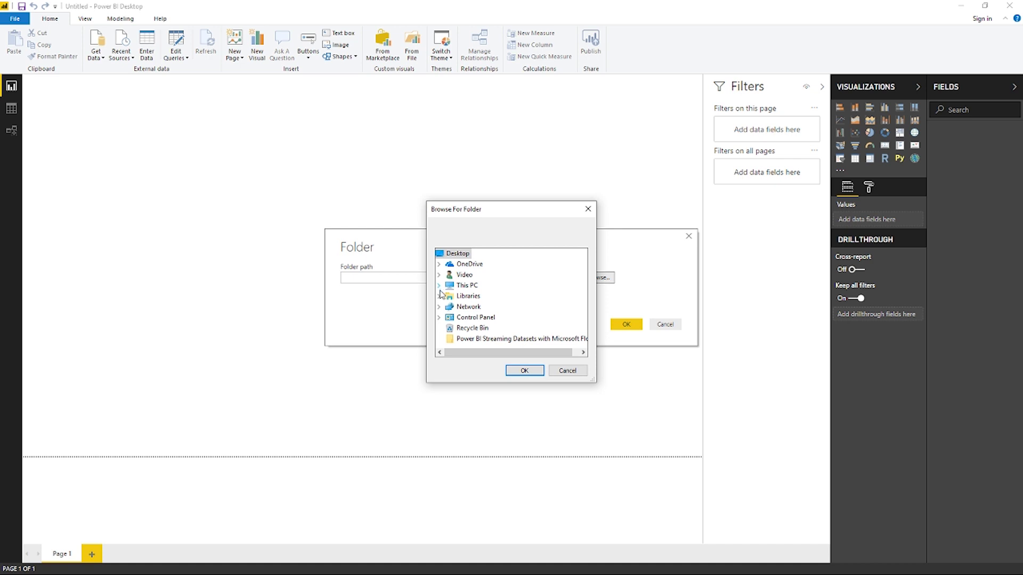
left_click(439, 287)
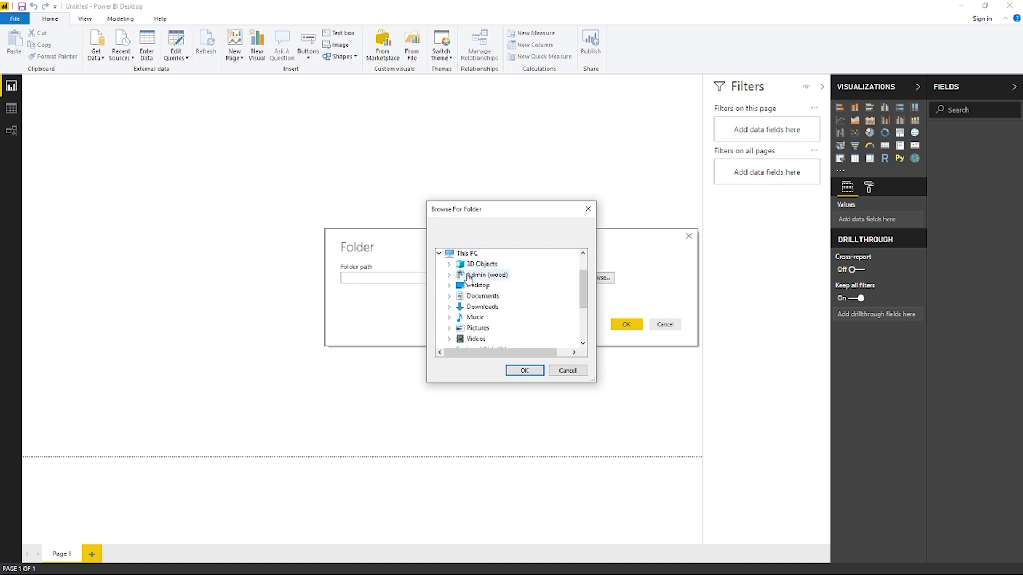
scroll(458, 306, "down", 3)
double_click(483, 296)
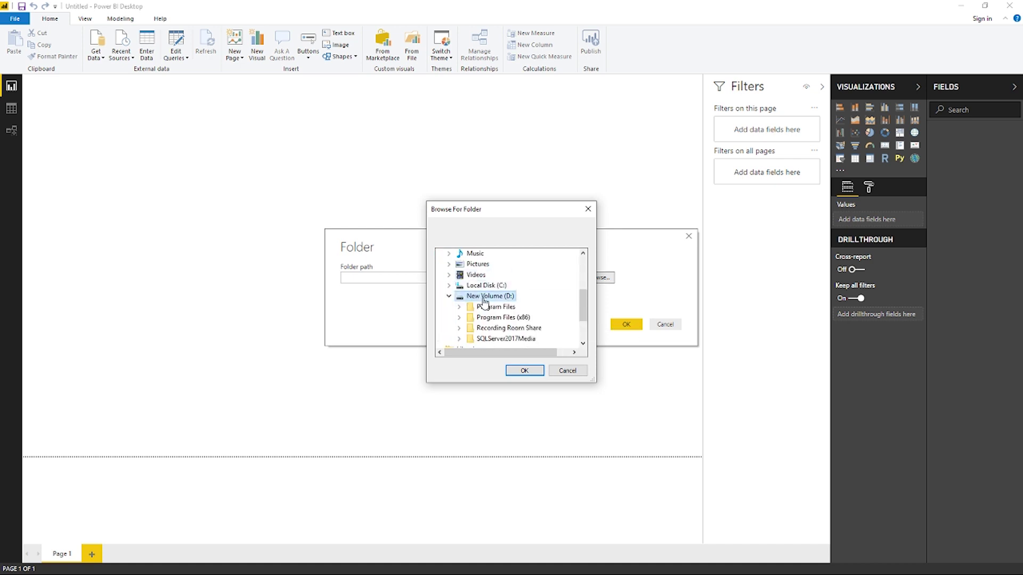
scroll(507, 317, "down", 1)
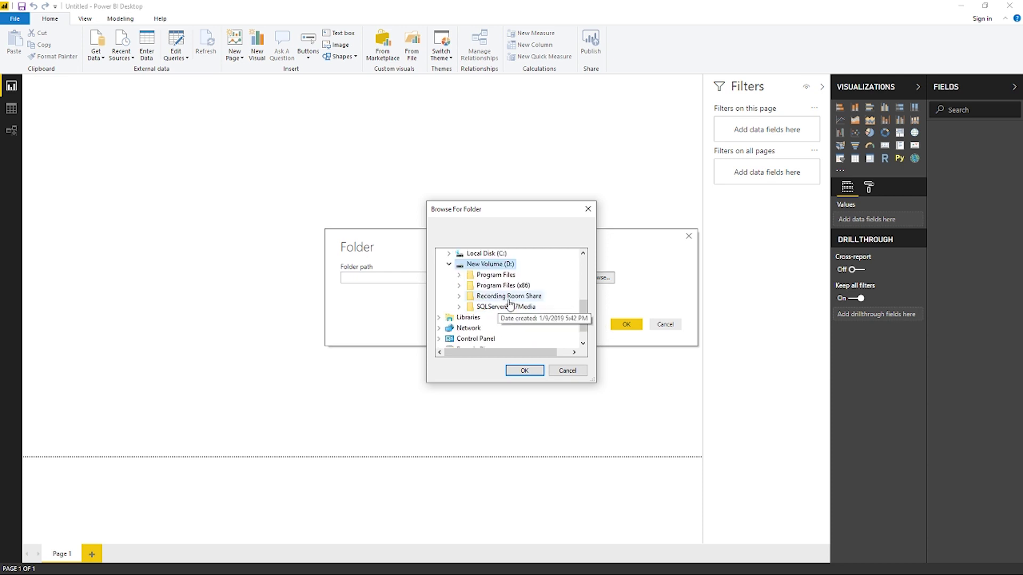
double_click(509, 297)
scroll(539, 315, "down", 2)
double_click(520, 339)
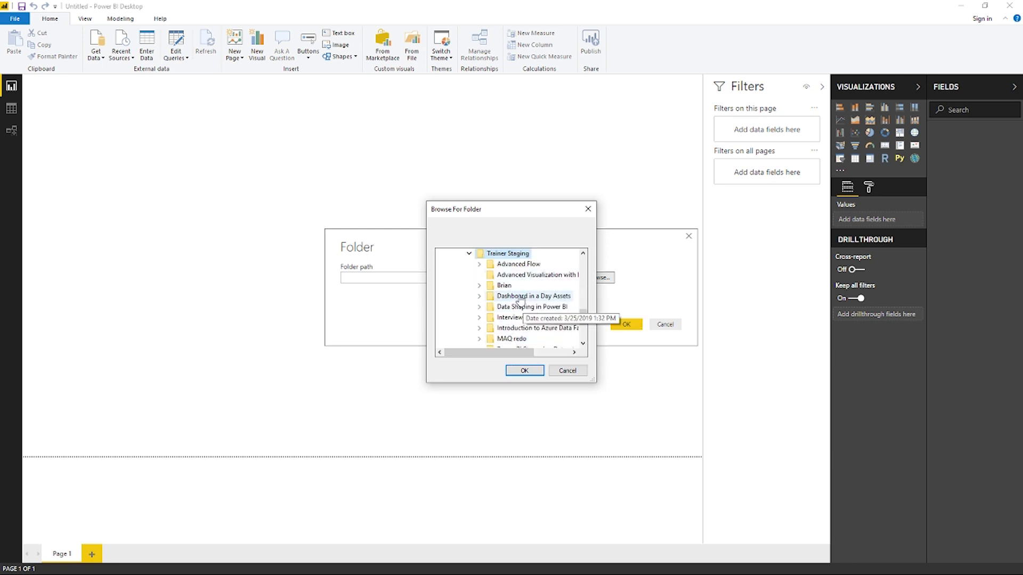
left_click(521, 323)
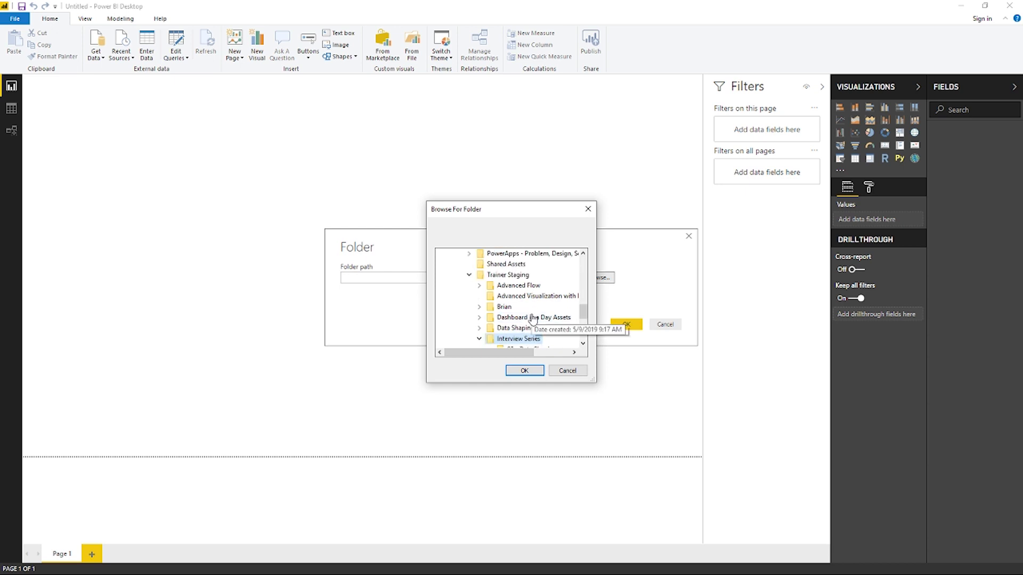
left_click(518, 297)
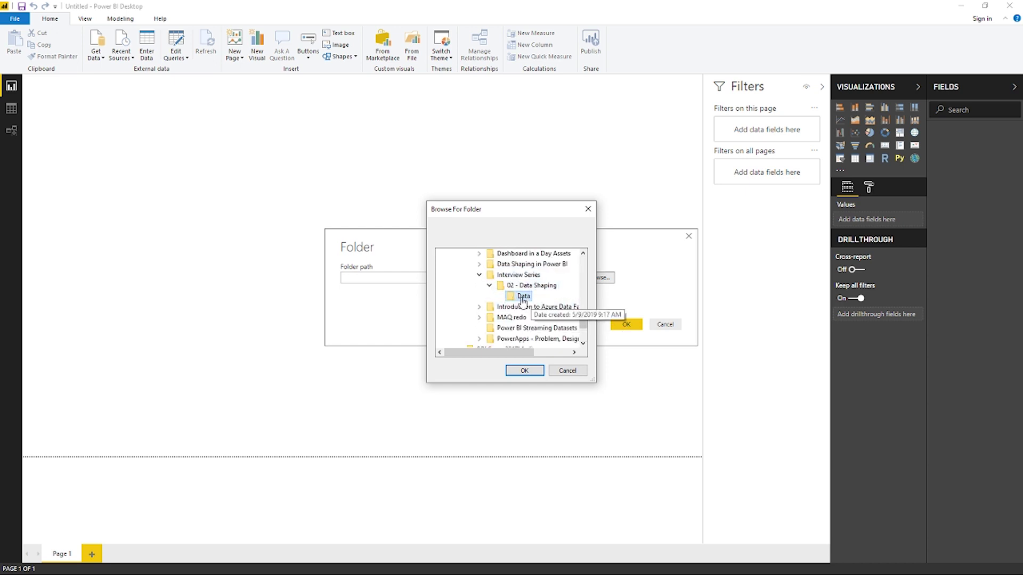
left_click(524, 370)
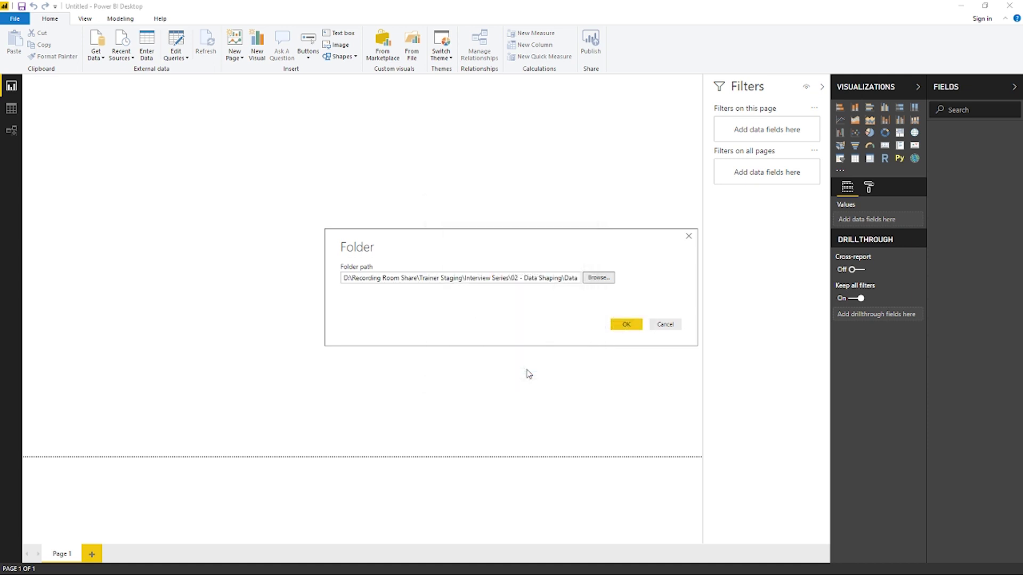
- Confirm the Data folder path and choose Combine & Edit for its two complaint CSV files
left_click(624, 325)
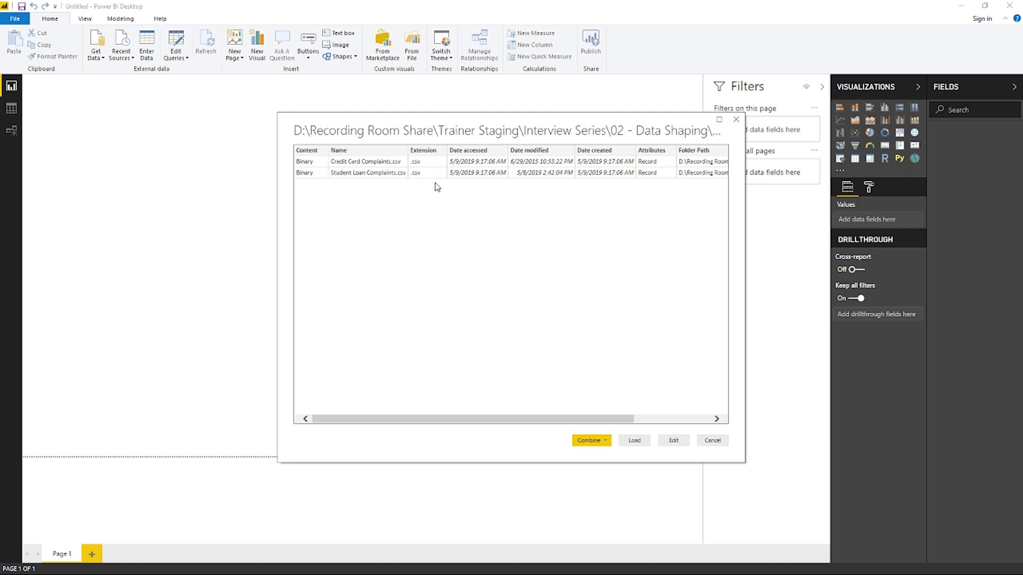
left_click(604, 446)
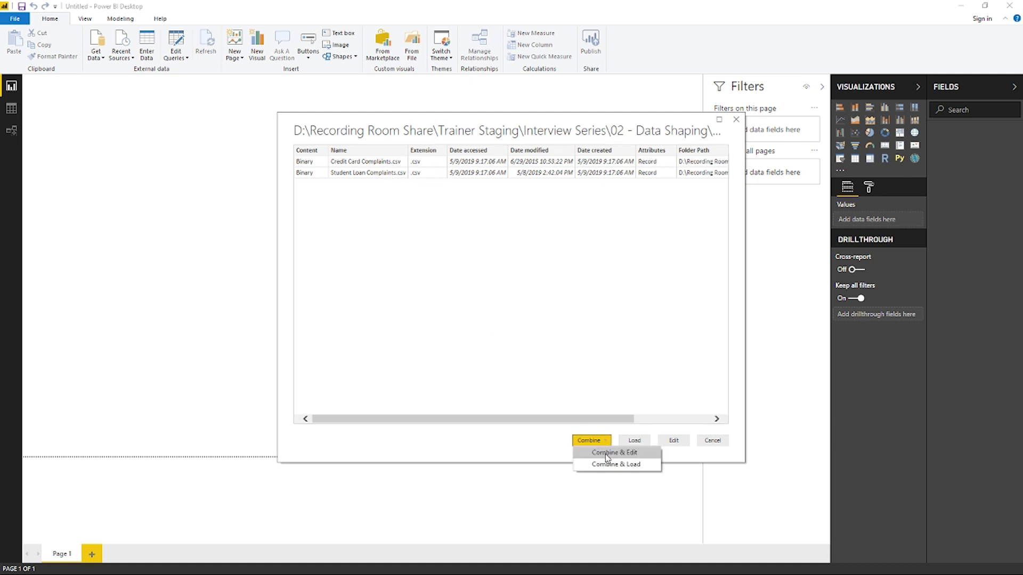
left_click(605, 454)
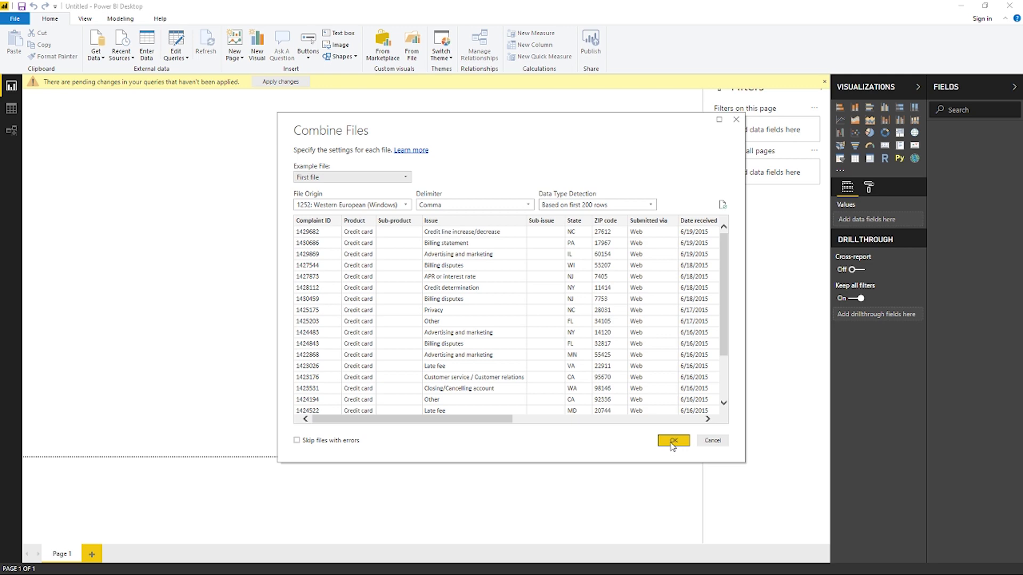
- Accept the Combine Files settings and add a Source.Name filter that keeps both complaint files
left_click(673, 441)
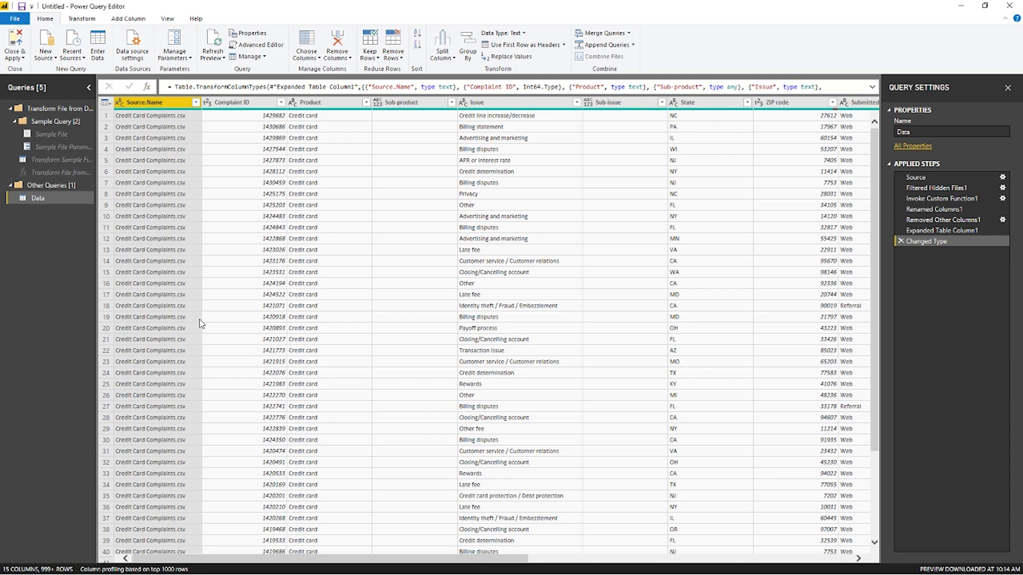
left_click(196, 103)
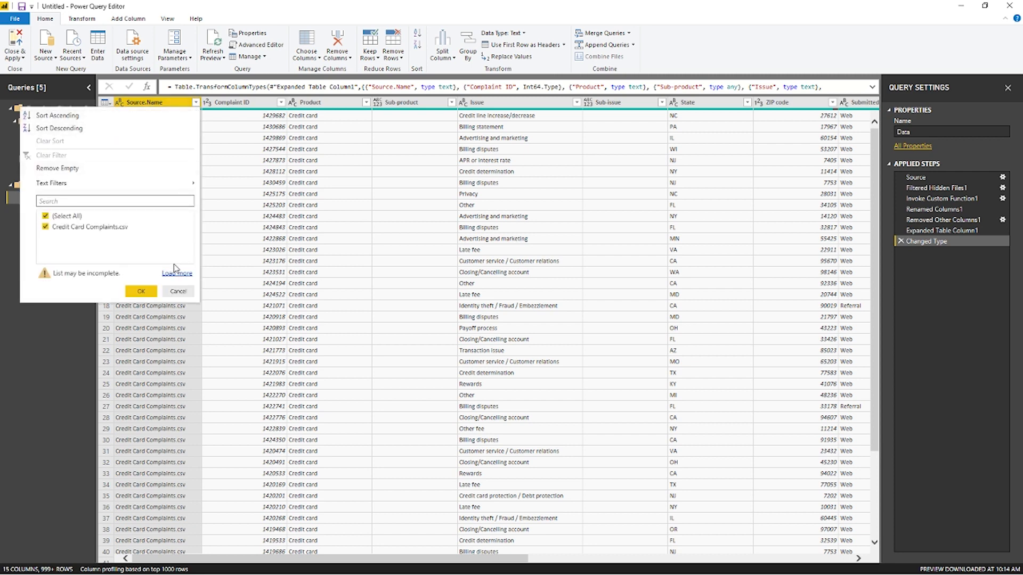
left_click(176, 273)
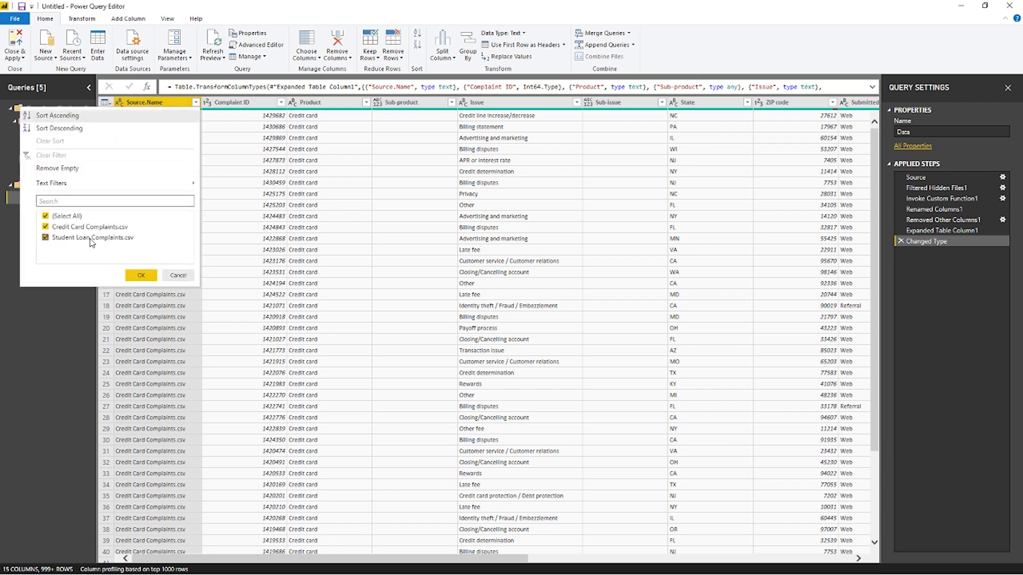
left_click(141, 276)
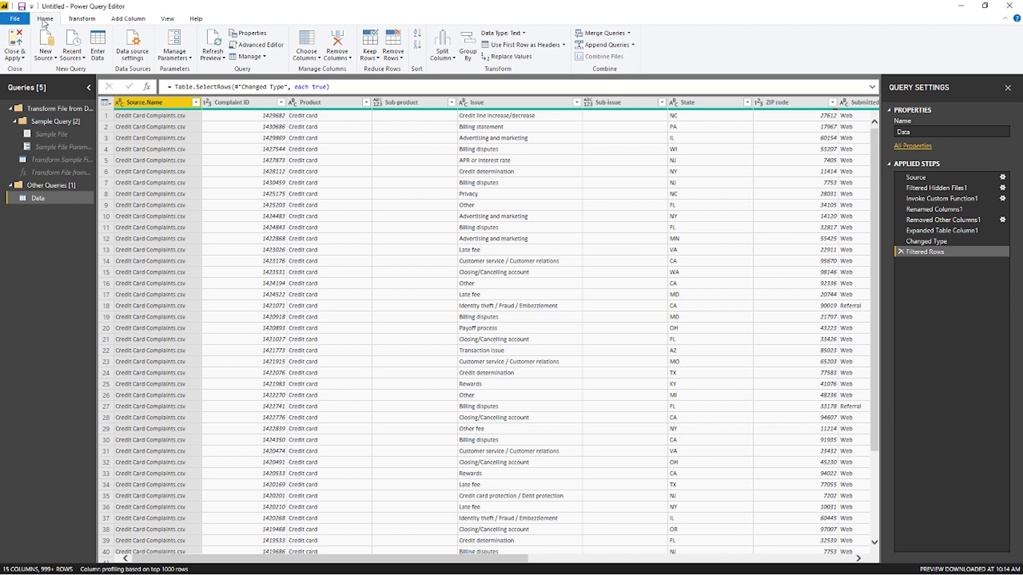
left_click(258, 45)
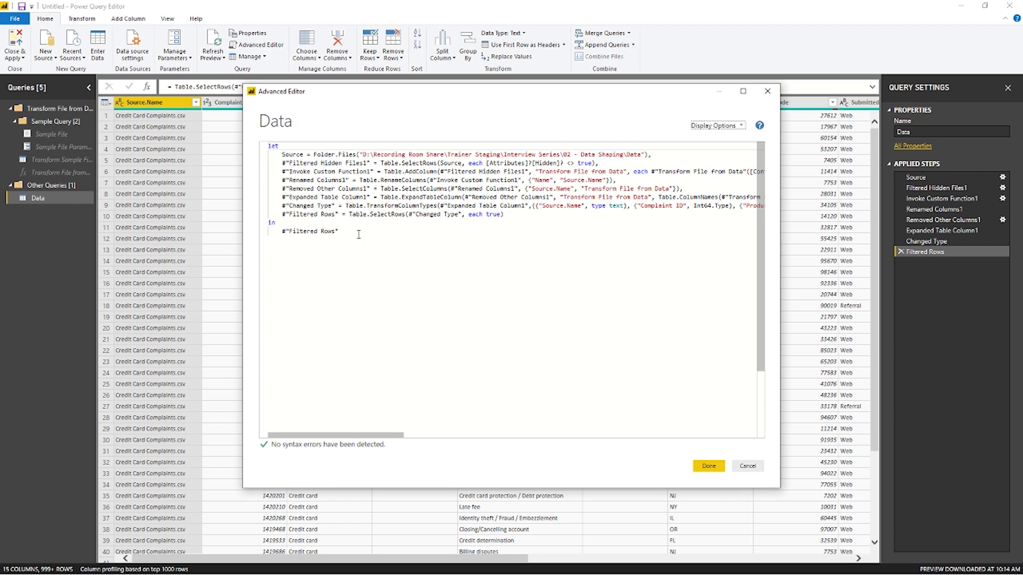
left_click_drag(358, 231, 269, 145)
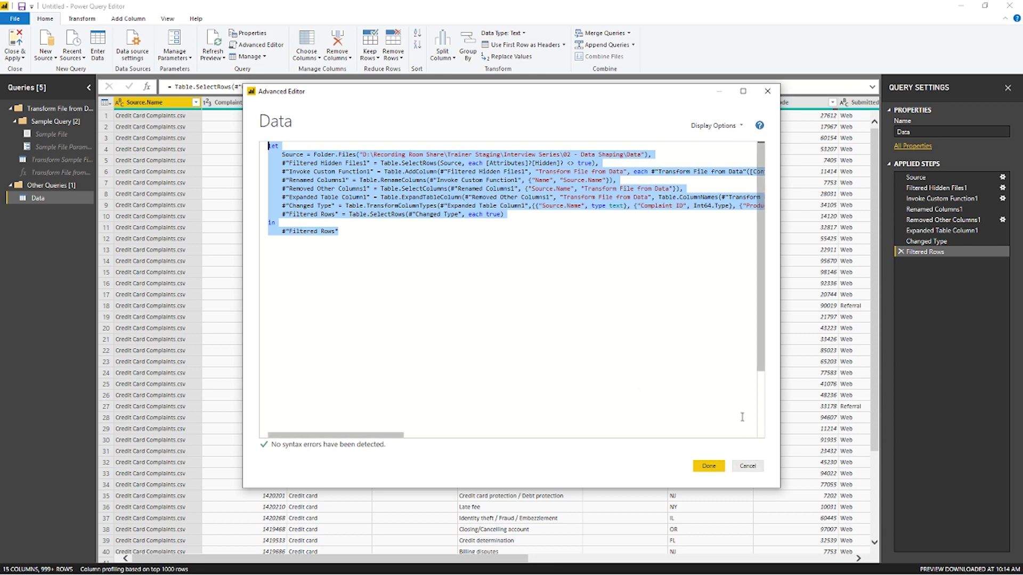
- Close & Apply the Power Query changes to load the Data table into the report
left_click(748, 467)
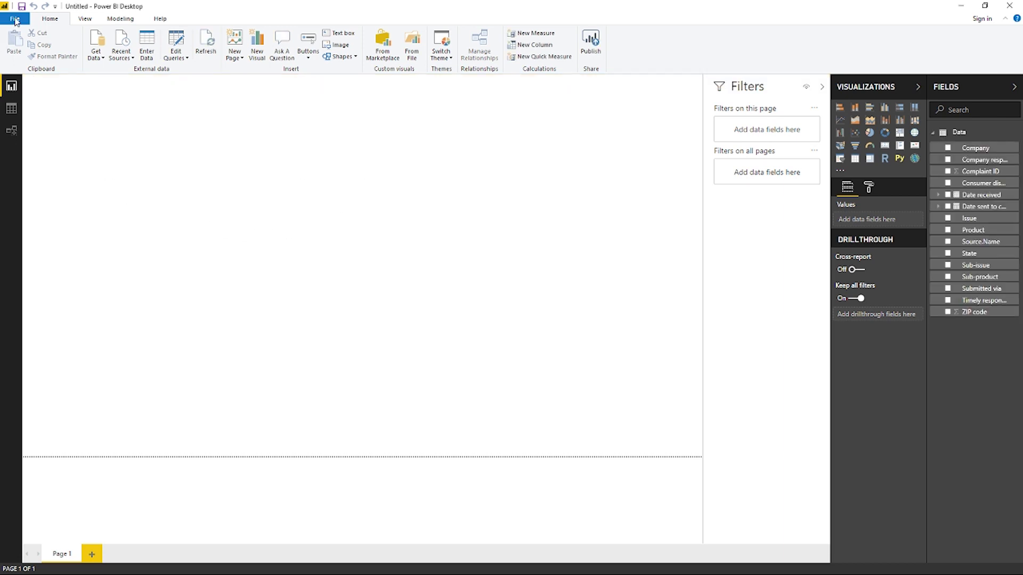
left_click(15, 19)
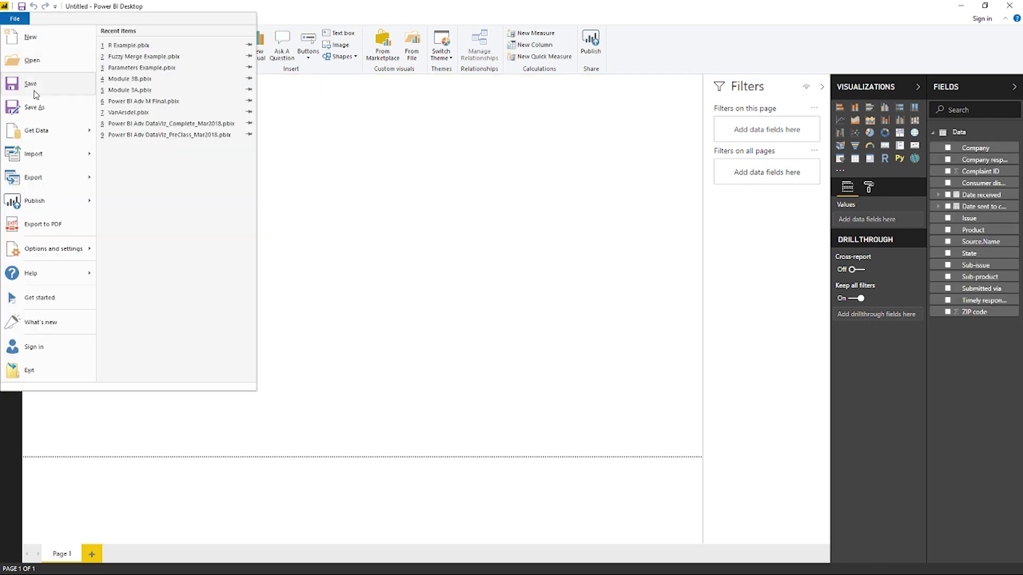
mouse_move(33, 181)
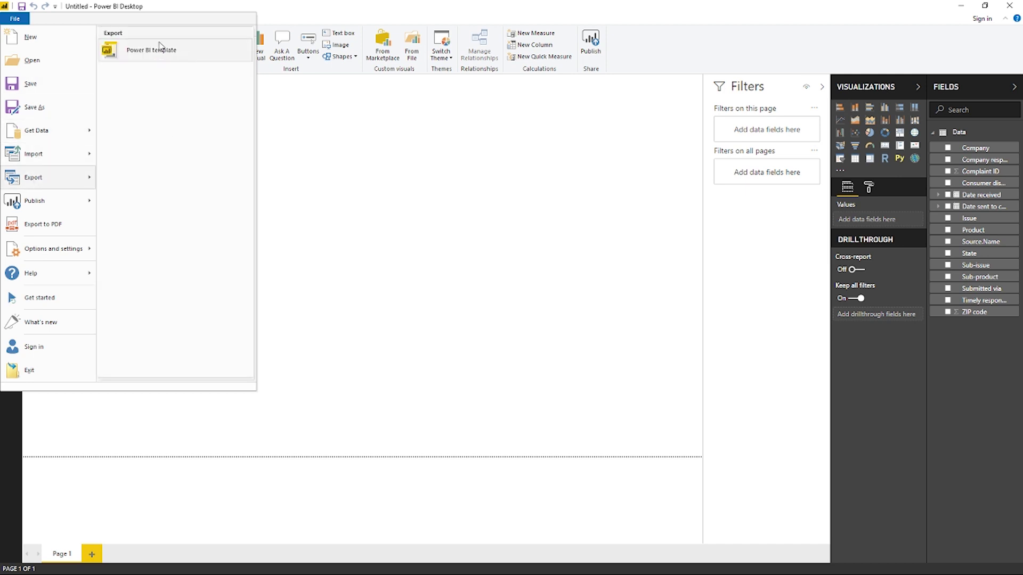
left_click(142, 54)
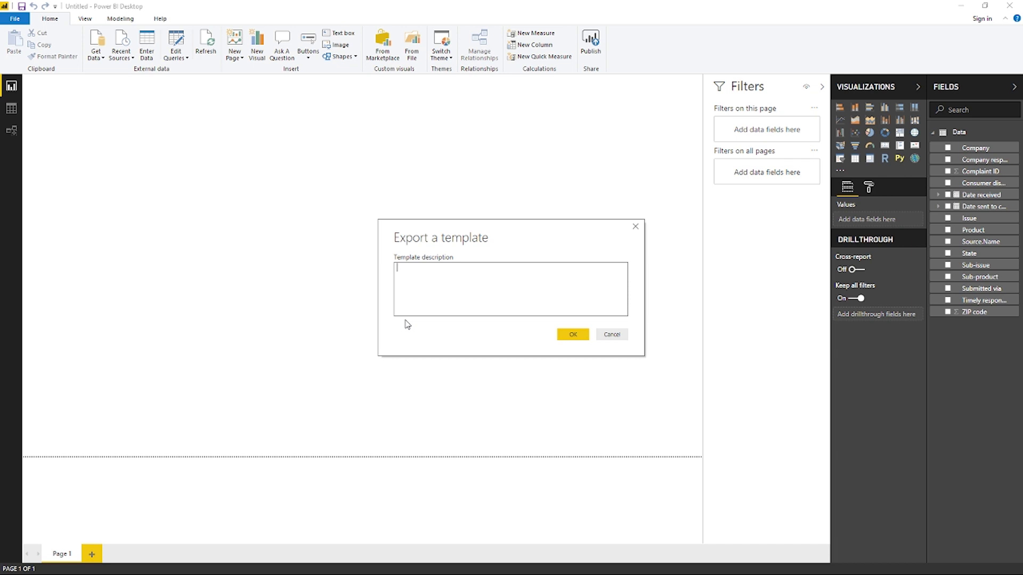
left_click(622, 336)
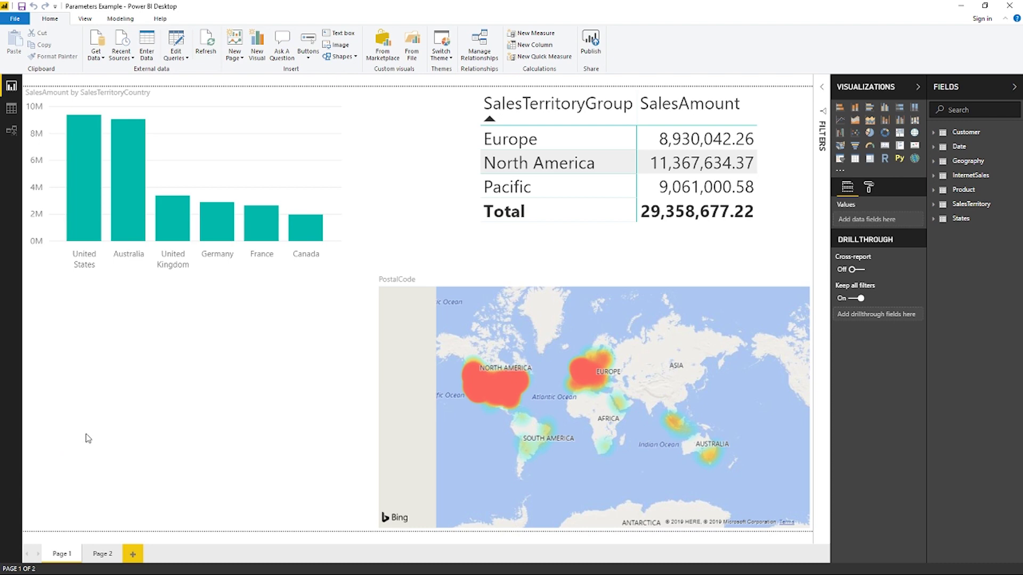
- Turn on 'Always allow parameterization in data source and transformation dialogs' in Power Query Editor options
left_click(16, 20)
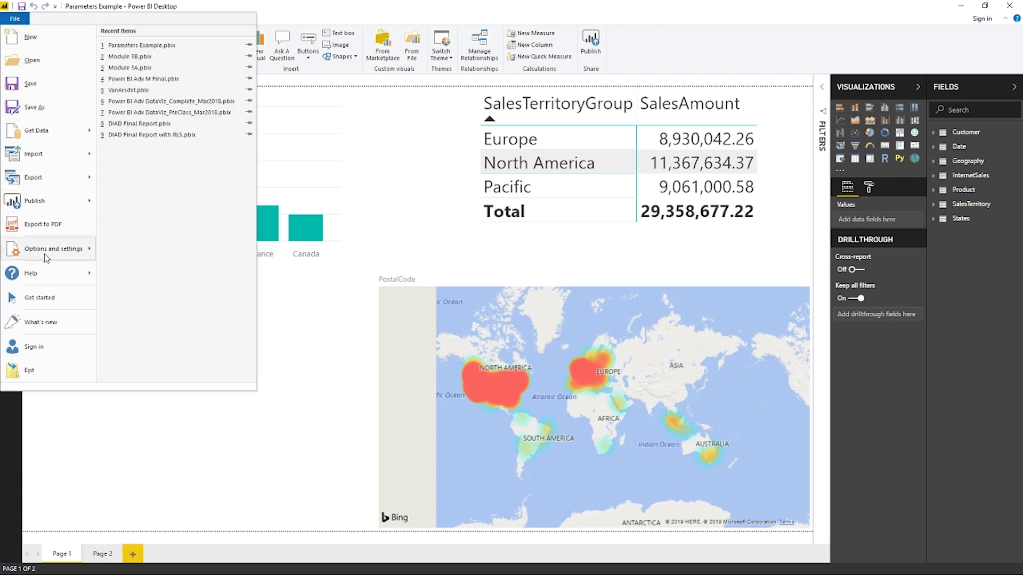
mouse_move(45, 255)
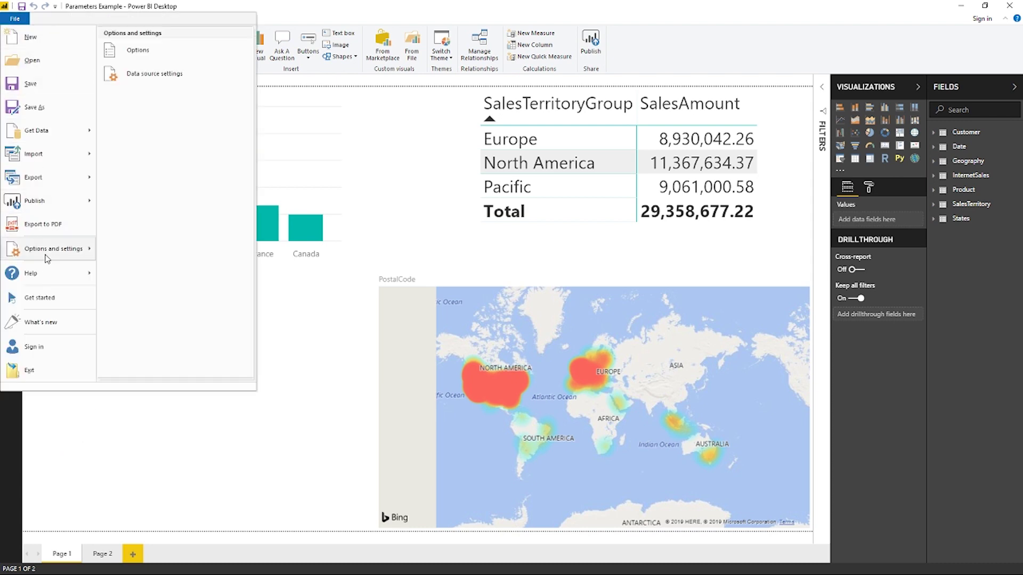
left_click(145, 54)
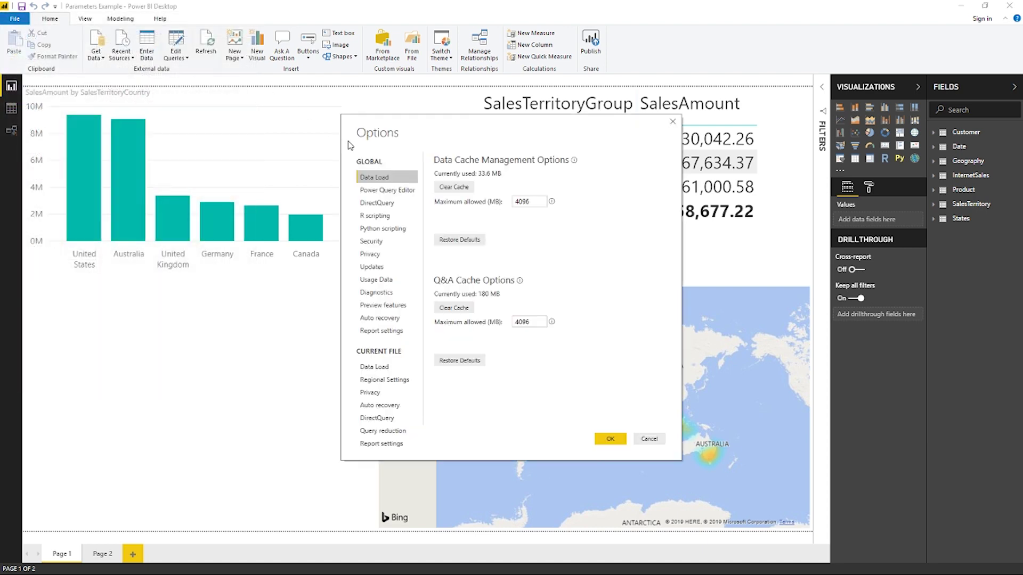
left_click(382, 194)
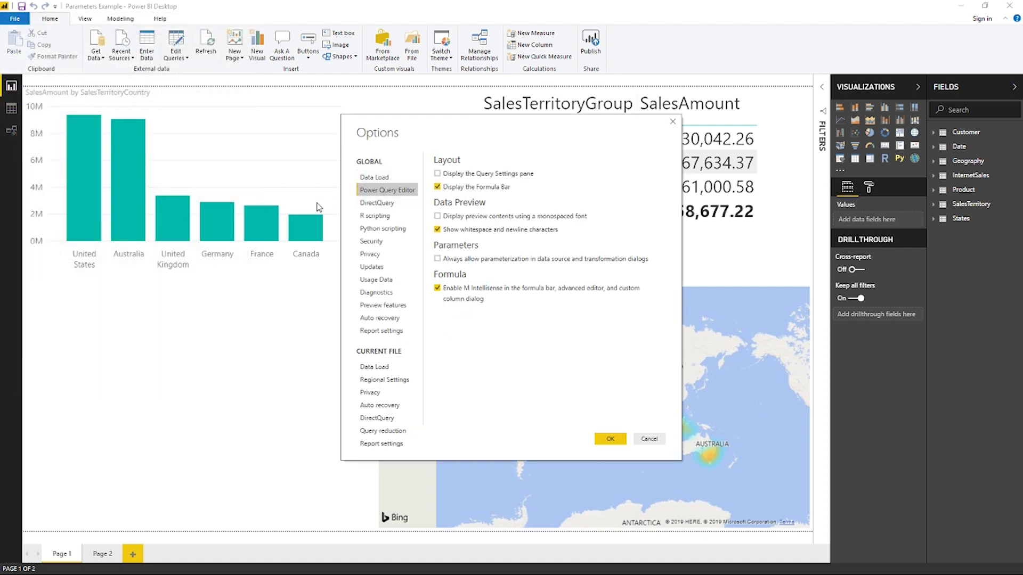
left_click(437, 259)
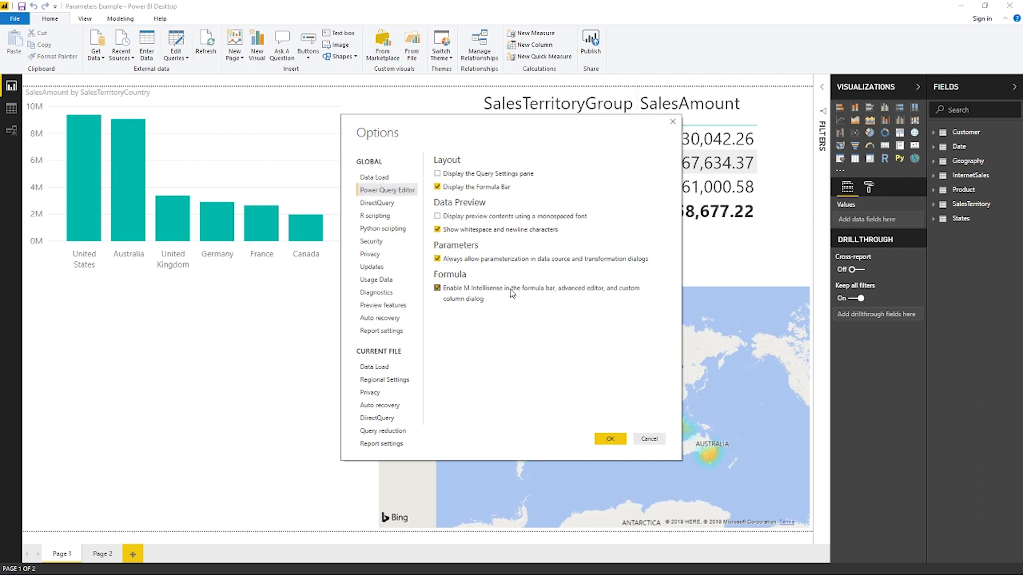
left_click(608, 440)
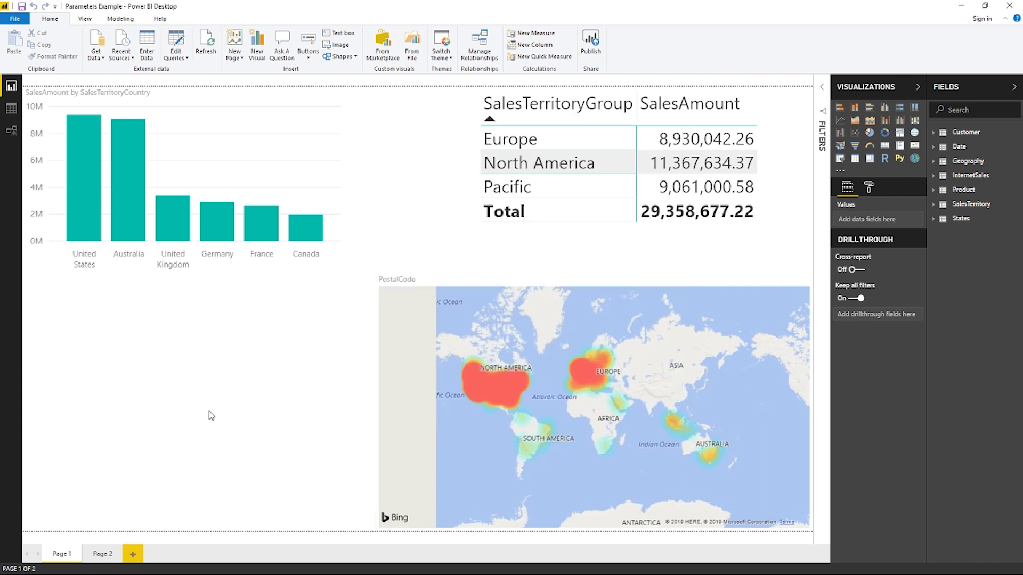
- Open Change Source for the Excel workbook and expand the File path value-type dropdown
left_click(177, 46)
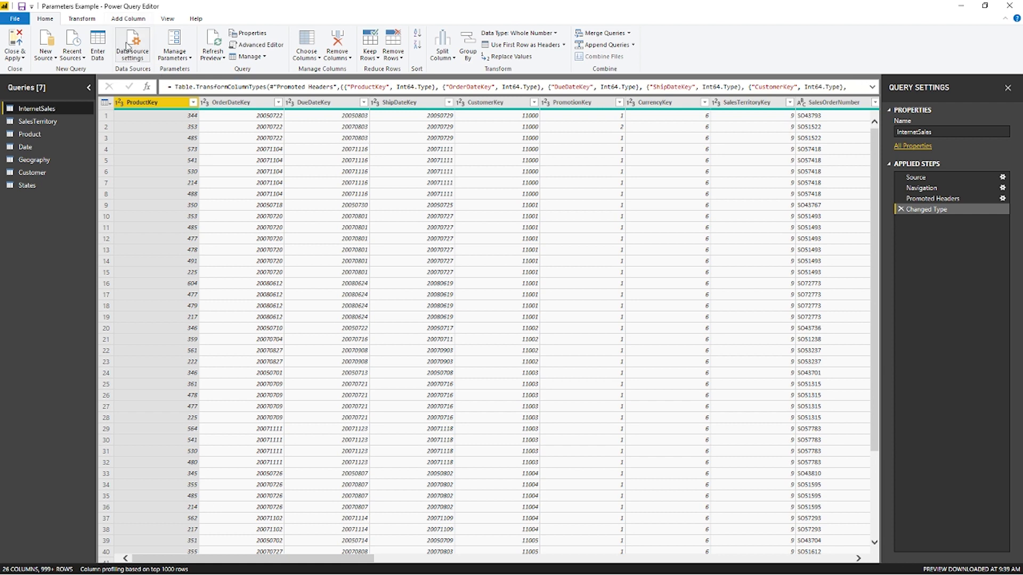
left_click(132, 47)
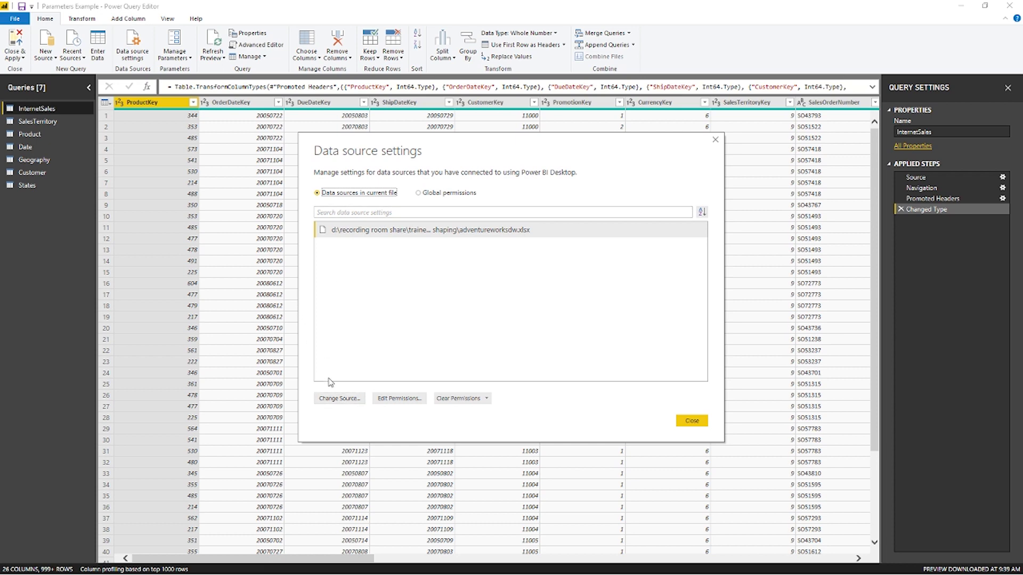
left_click(346, 405)
left_click(344, 404)
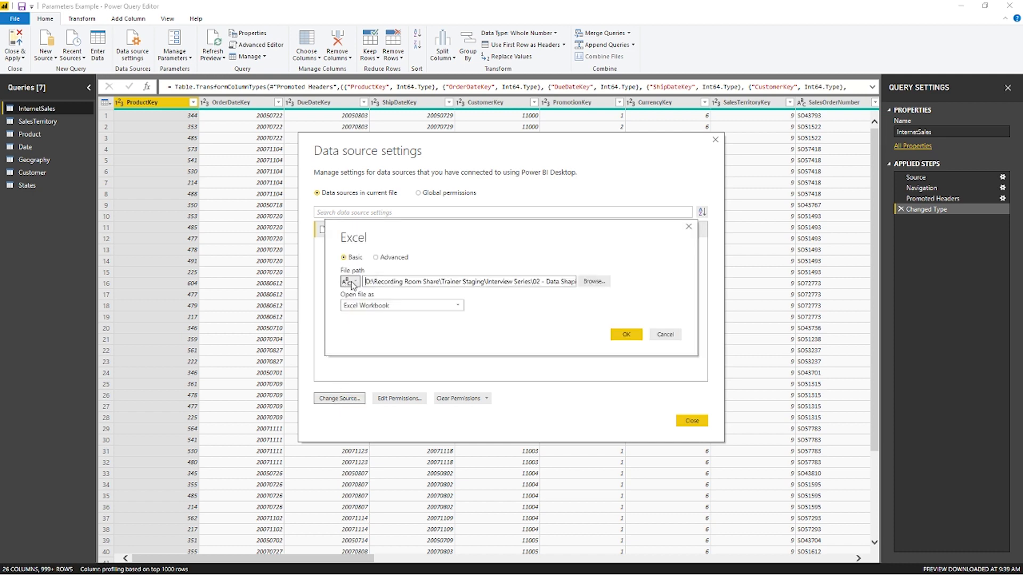
left_click(352, 285)
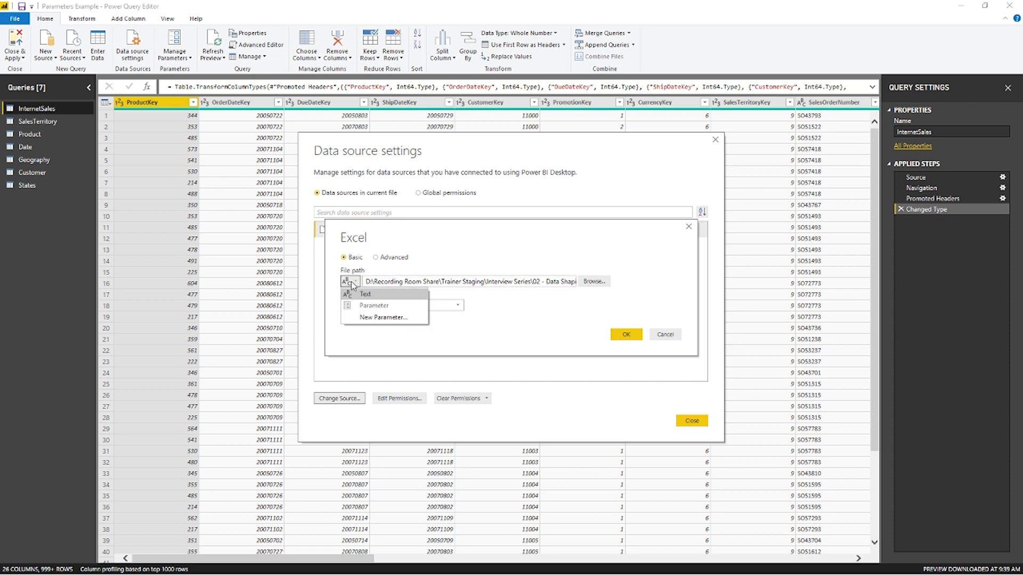
- Create a new parameter named 'Data source' with the AdventureWorksDW.xlsx file path as current value
left_click(379, 320)
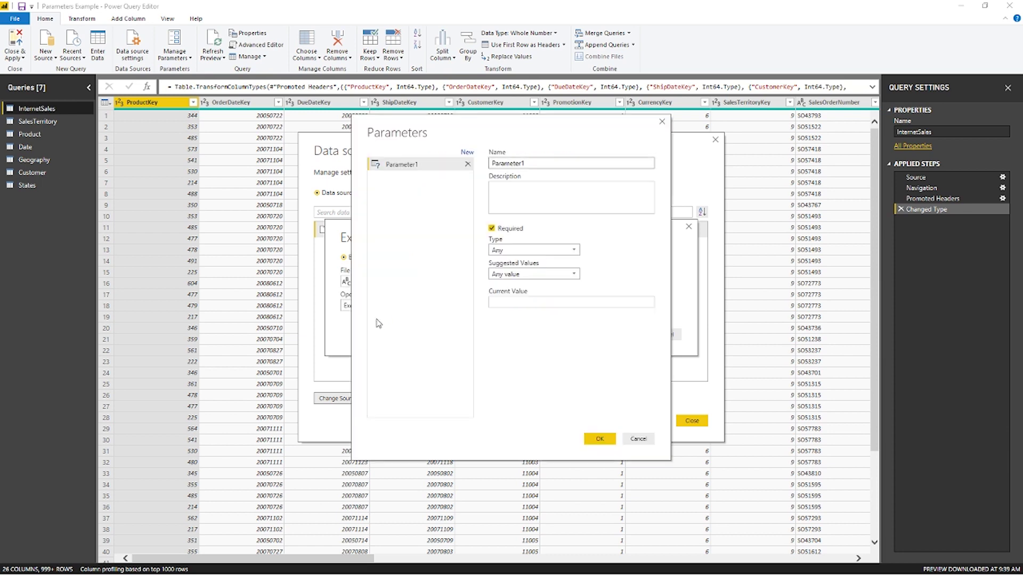
double_click(543, 163)
type("Data source")
left_click(512, 303)
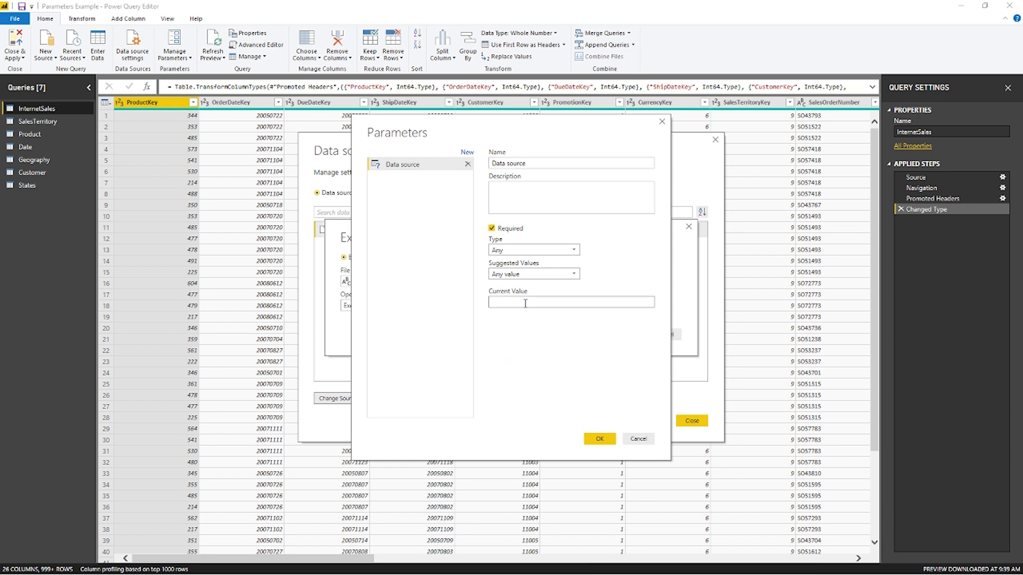
key("ctrl+v")
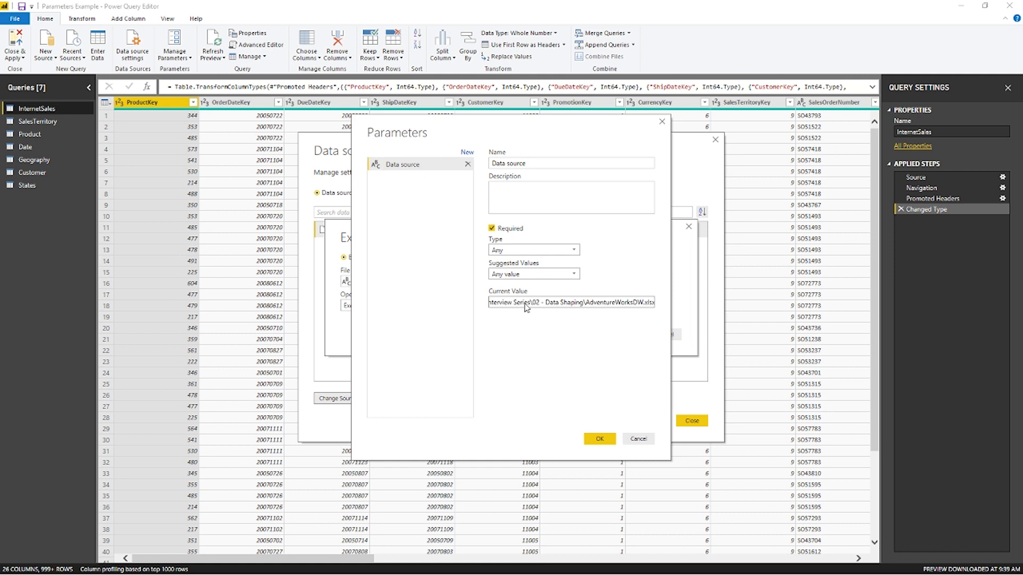
- Confirm the Excel file path uses the Data source parameter and close Data source settings
left_click(593, 441)
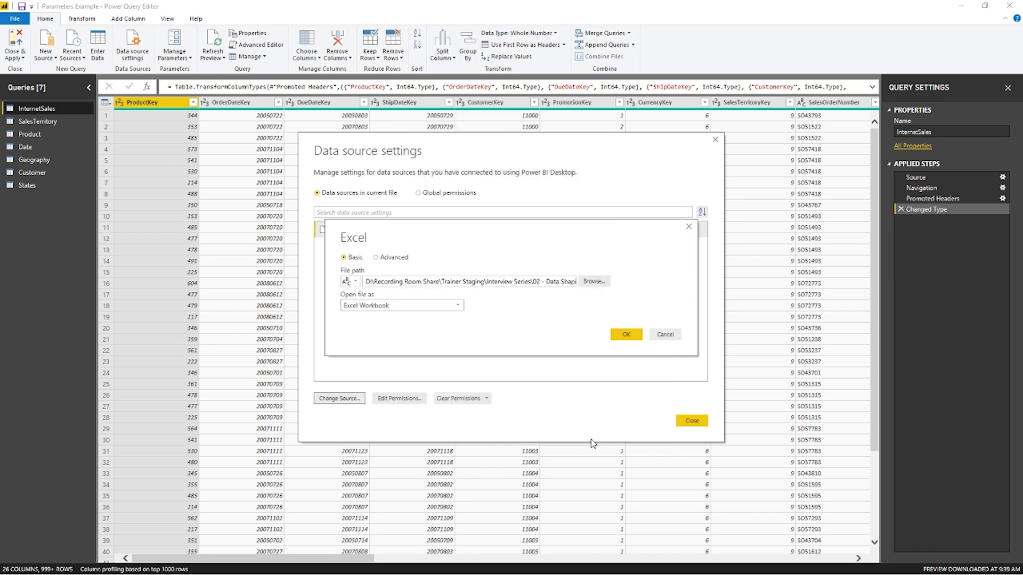
left_click(623, 340)
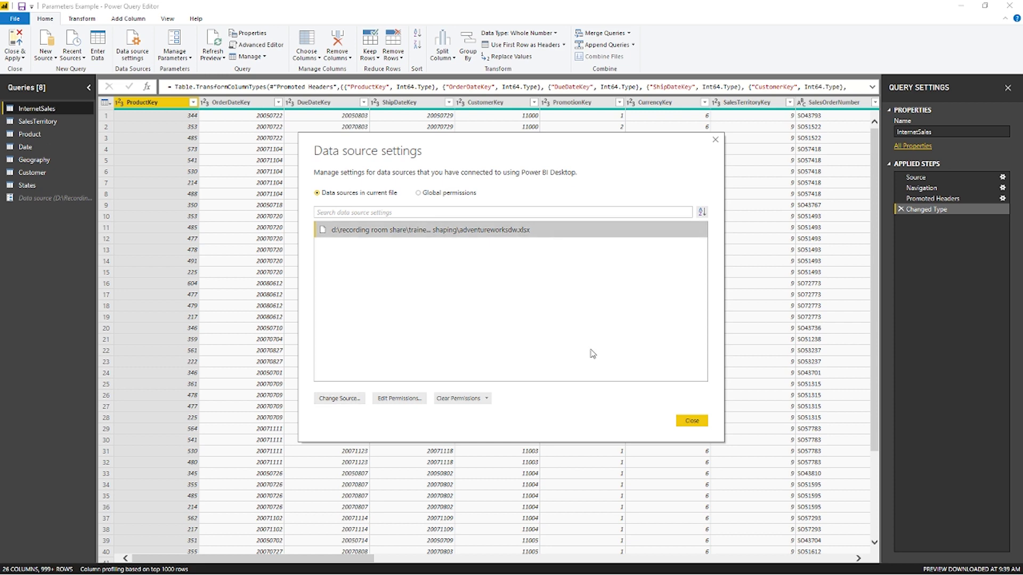
left_click(693, 421)
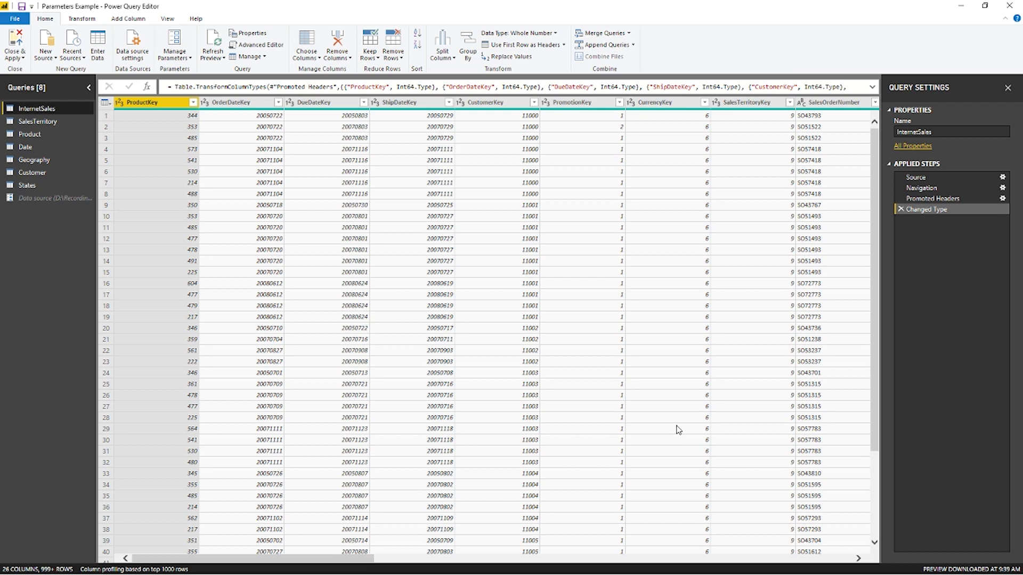
- Check the Data source parameter's stored file path, then Close & Apply the changes
left_click(31, 199)
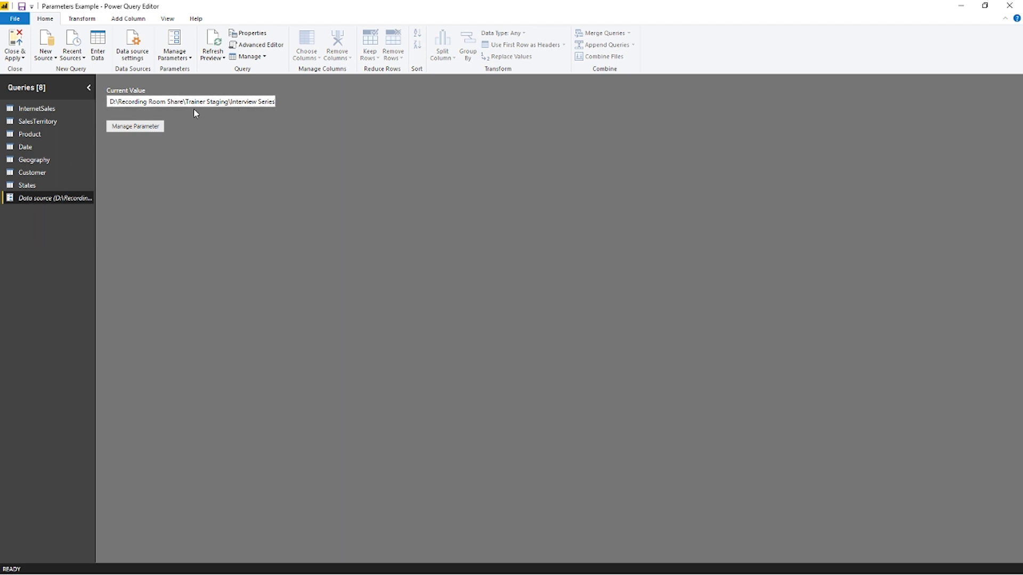
left_click(116, 105)
left_click(16, 41)
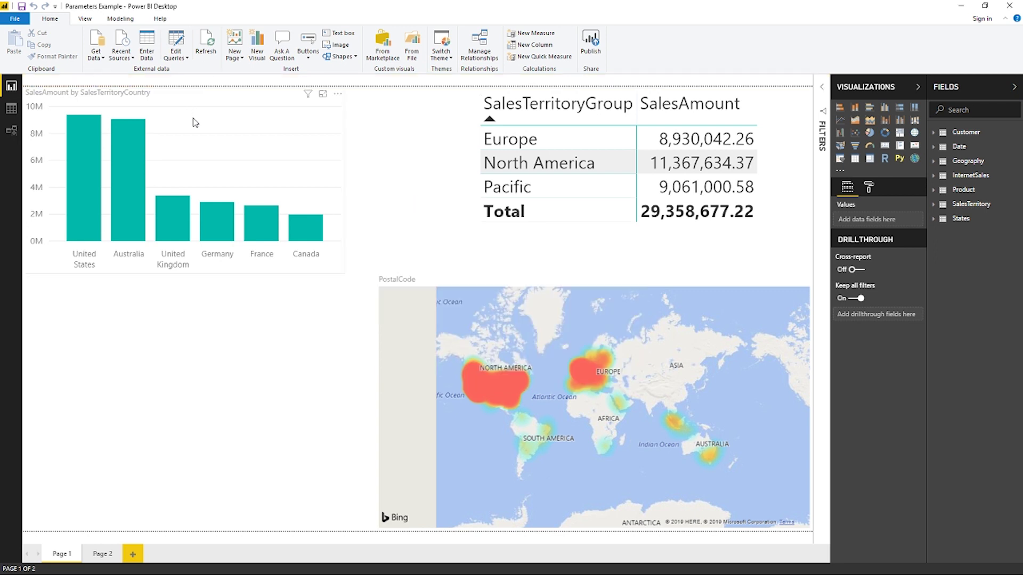
- Accept the Data source parameter value, then switch to the '02 - Data Shaping' PowerPoint deck
left_click(181, 57)
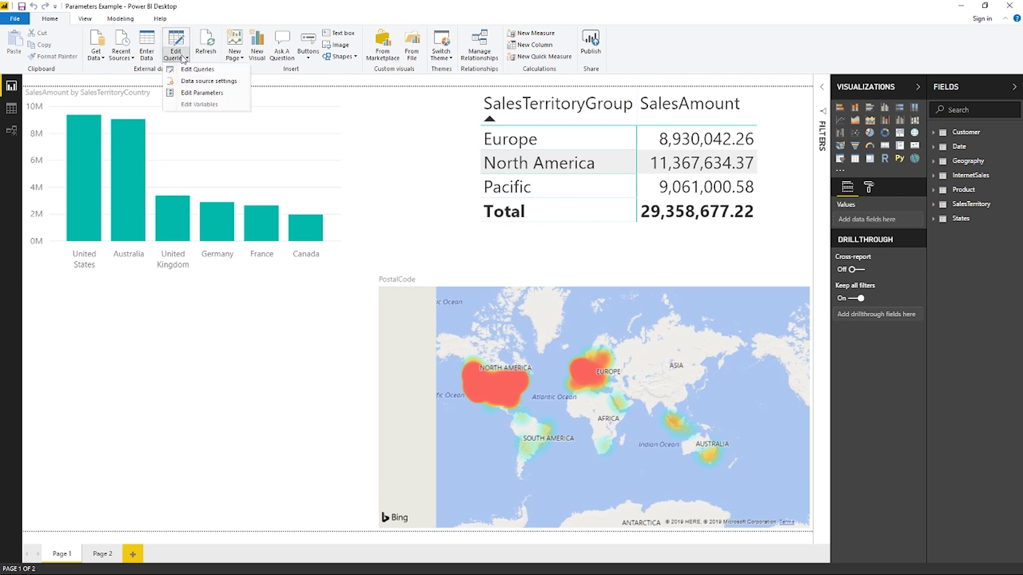
left_click(192, 92)
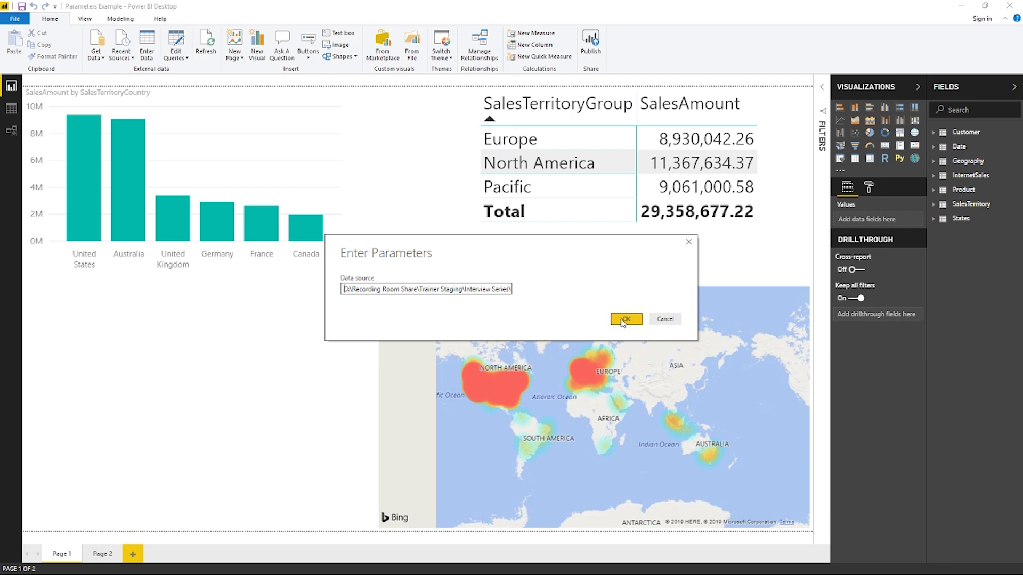
left_click(625, 320)
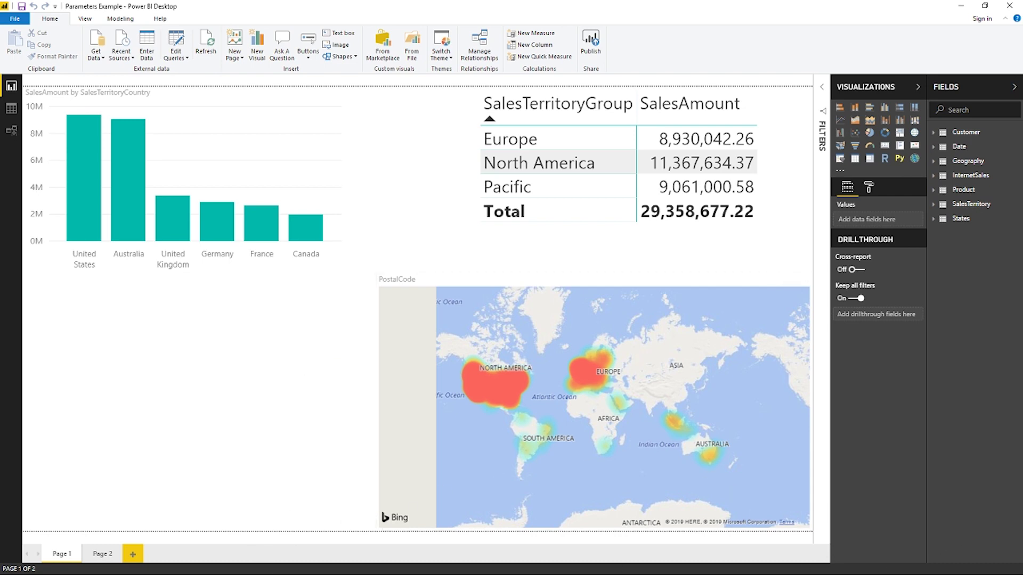
key("alt+Tab")
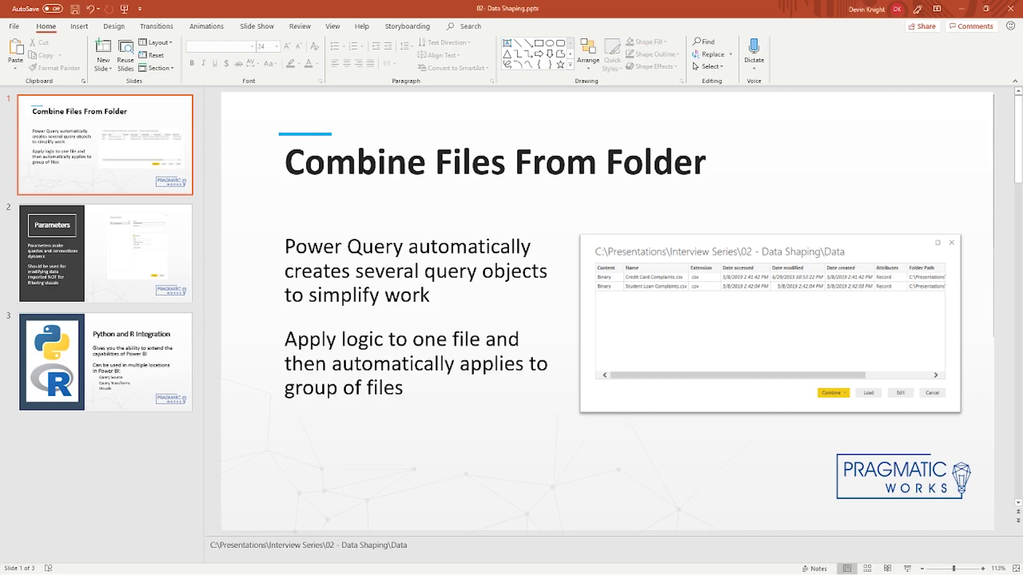
- Present the deck full screen and advance to the Parameters slide
left_click(907, 568)
key("Right")
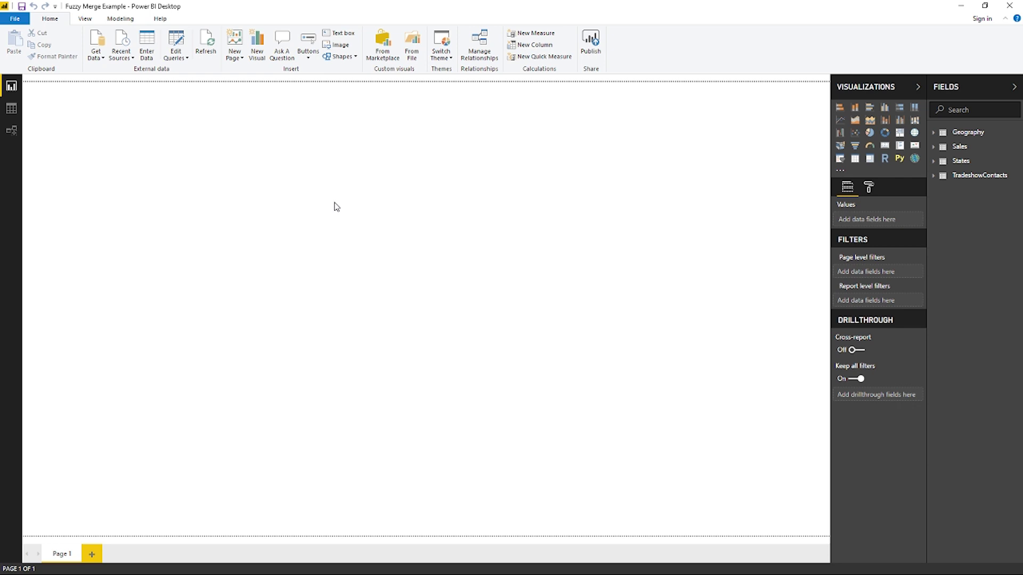
- Open the Power Query Editor on TradeshowContacts and show the Merge Queries options
left_click(180, 41)
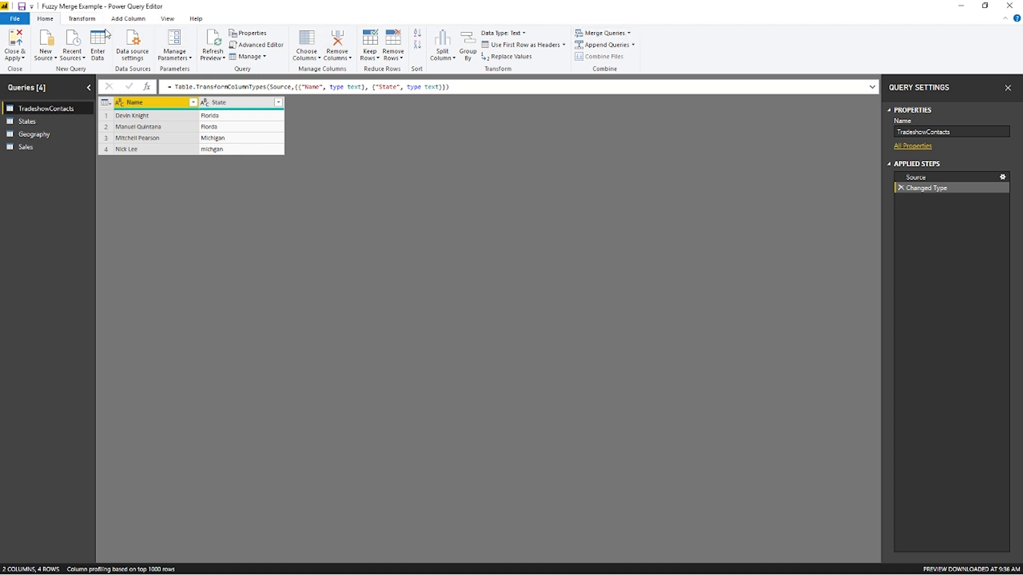
left_click(630, 34)
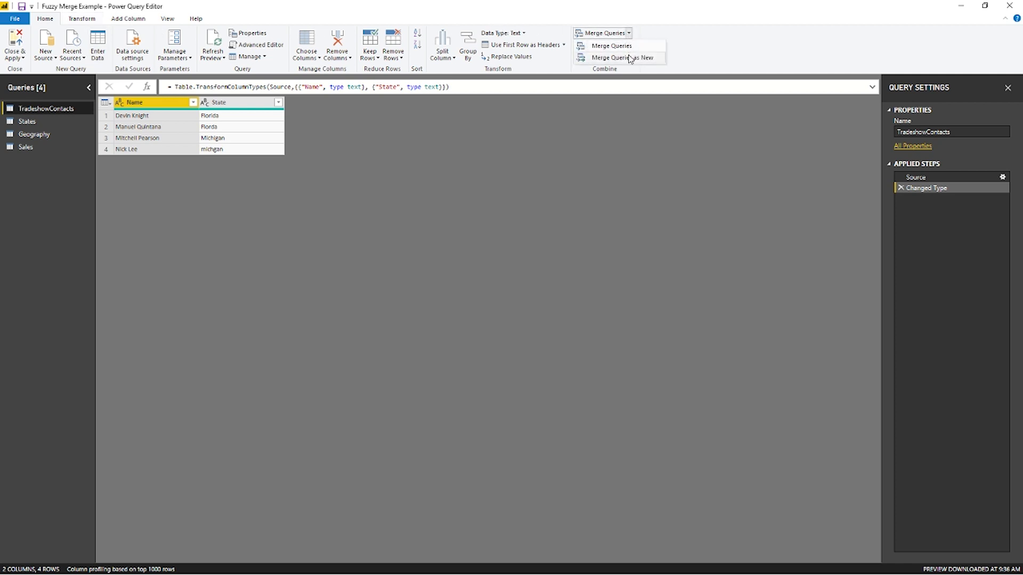
- Set up a fuzzy Merge Queries as New joining TradeshowContacts State to States StateProvinceName
left_click(621, 58)
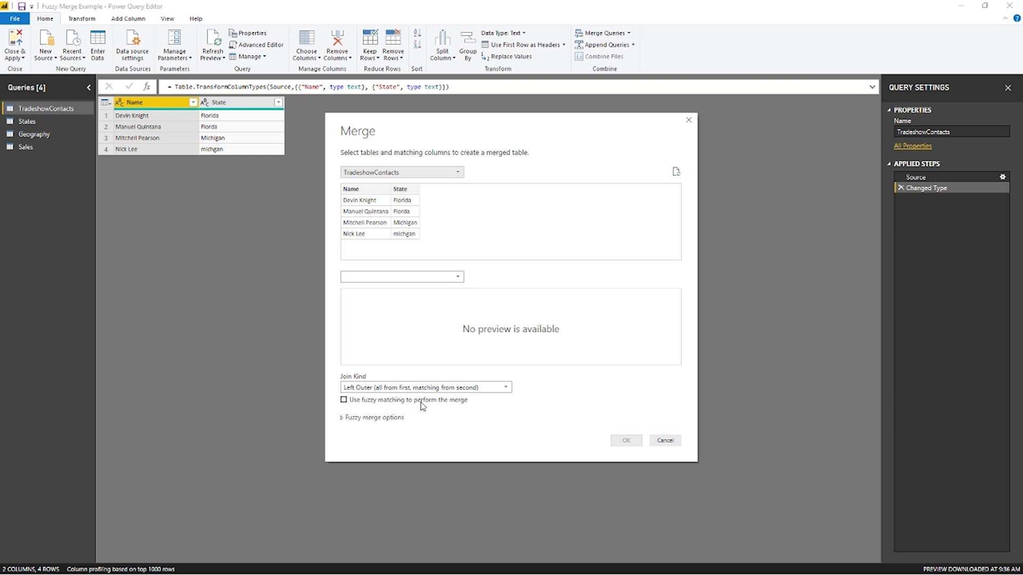
left_click(343, 400)
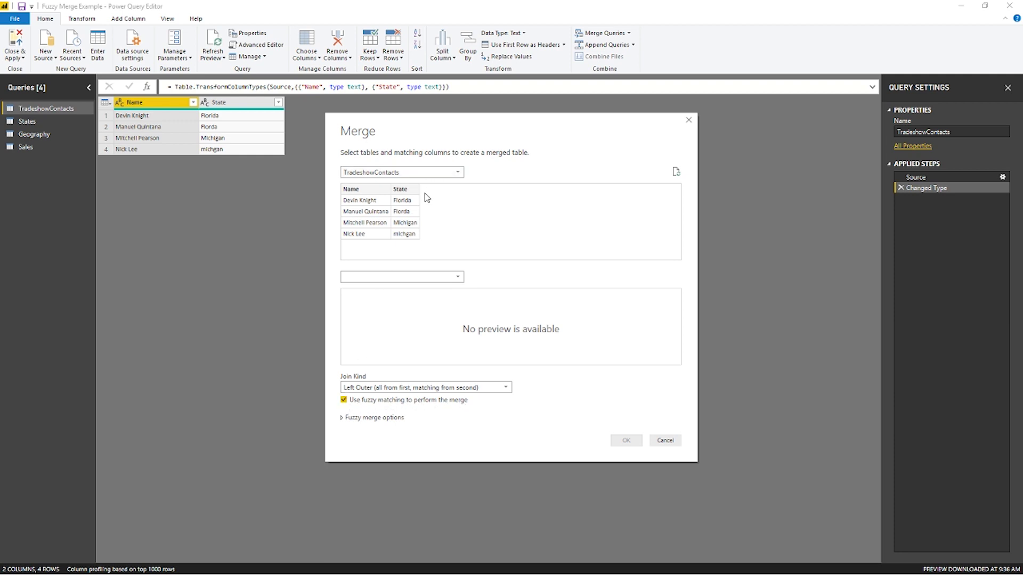
left_click(426, 277)
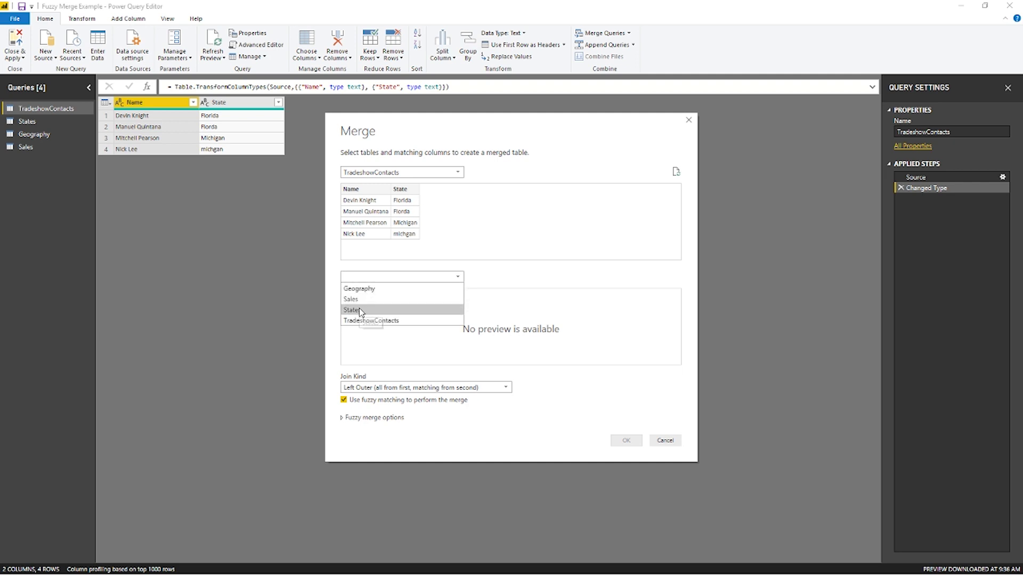
left_click(360, 309)
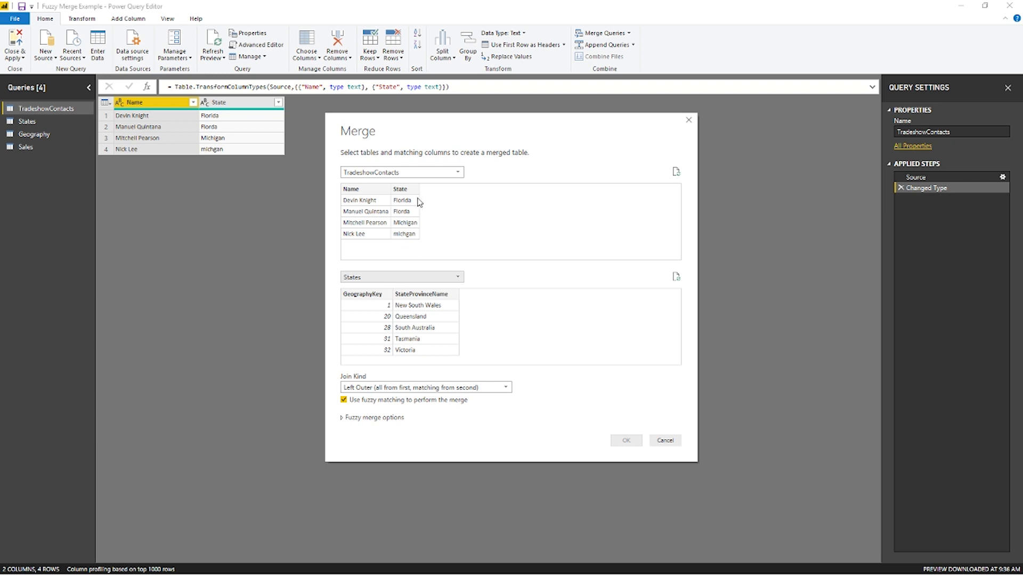
left_click(403, 192)
left_click(421, 295)
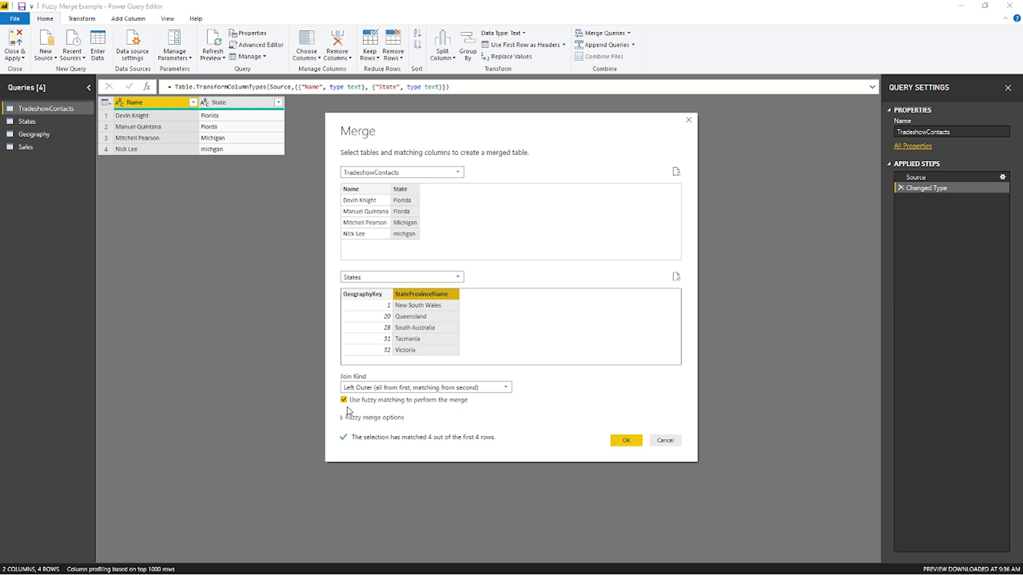
- Create Merge1 and expand States into GeographyKey and StateProvinceName without original-name prefixes
left_click(635, 443)
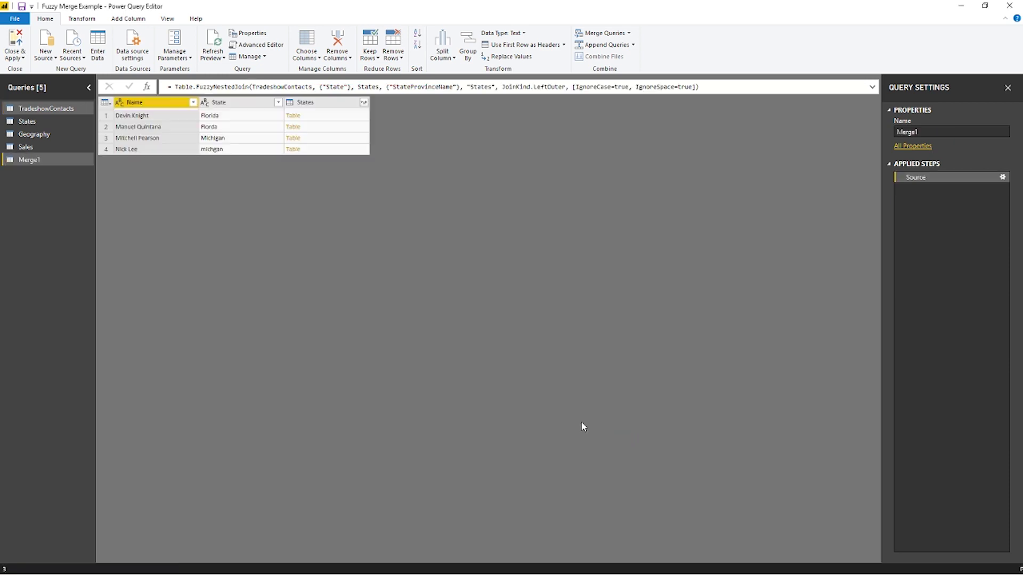
left_click(293, 120)
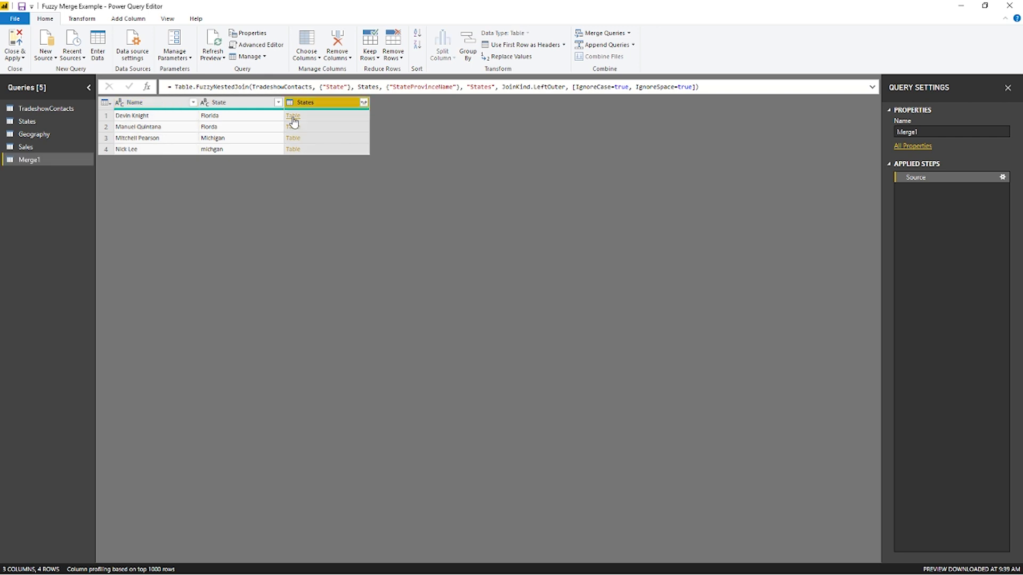
left_click(364, 102)
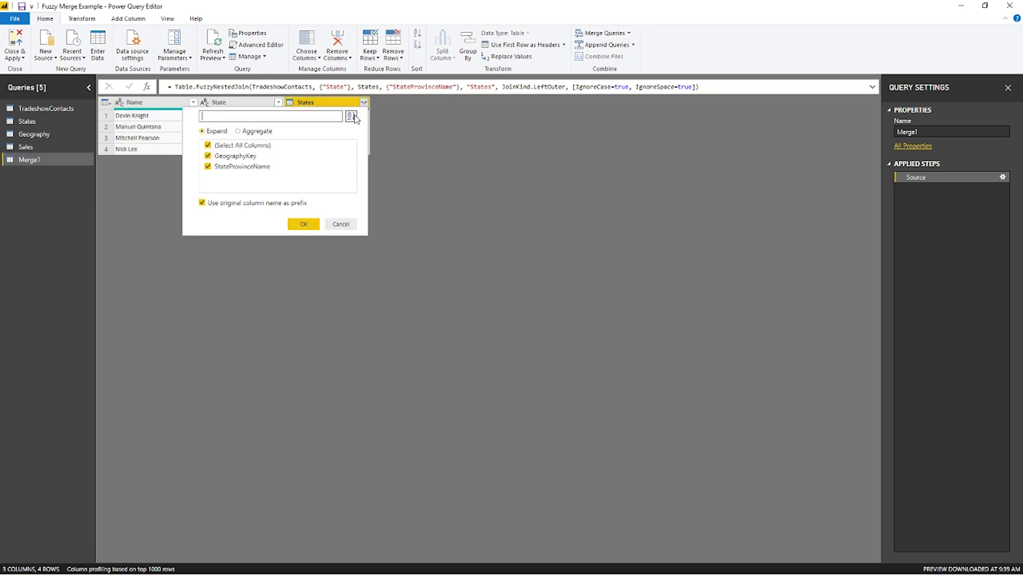
left_click(208, 146)
left_click(209, 156)
left_click(208, 167)
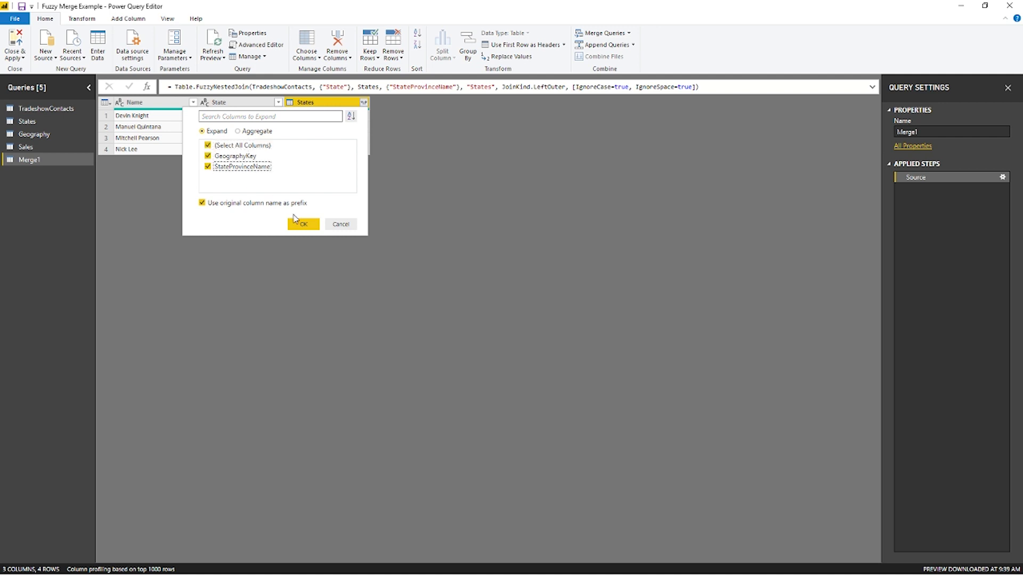
left_click(203, 203)
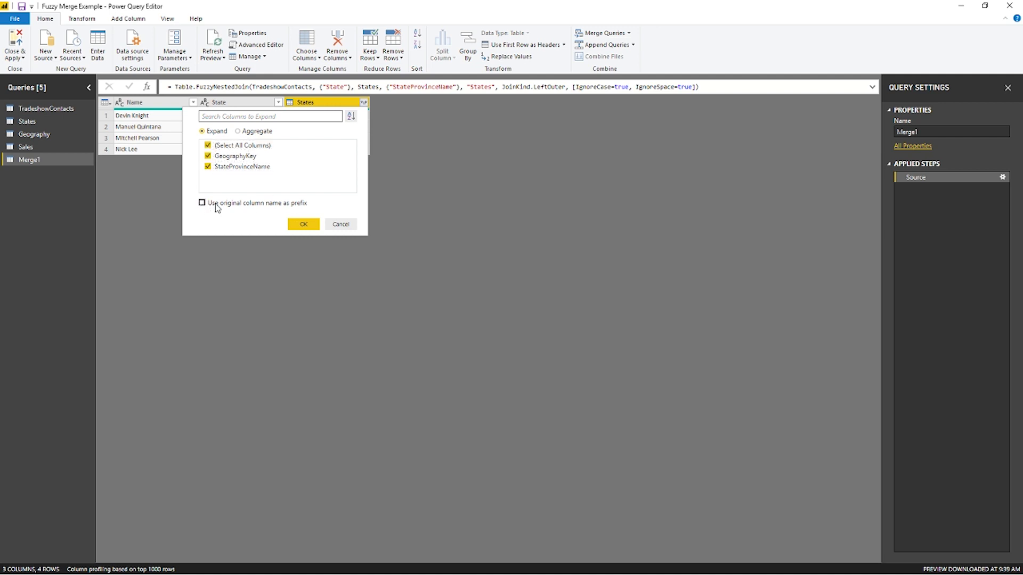
left_click(303, 224)
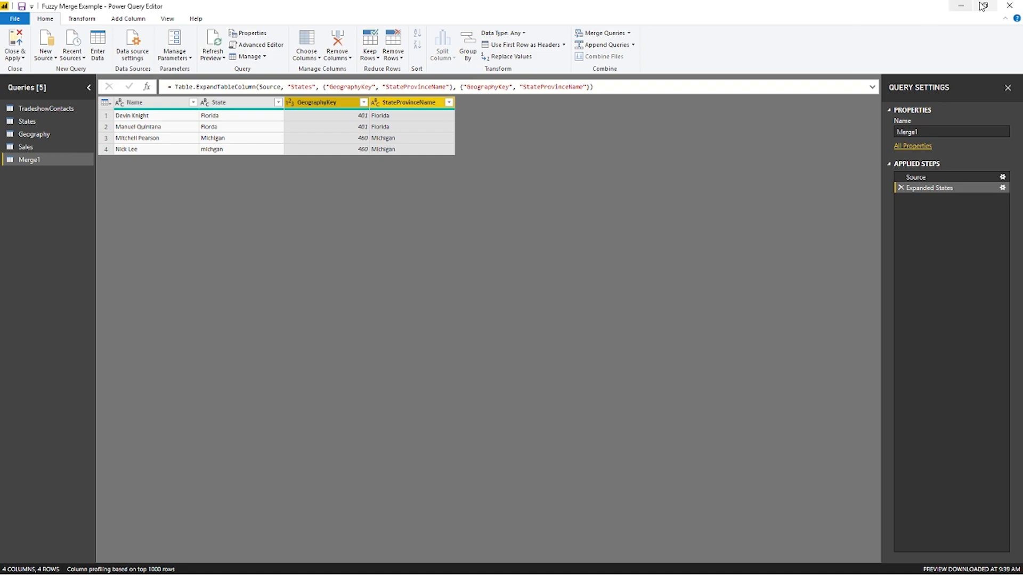
- Minimize the Power Query Editor to return to the report
left_click(960, 7)
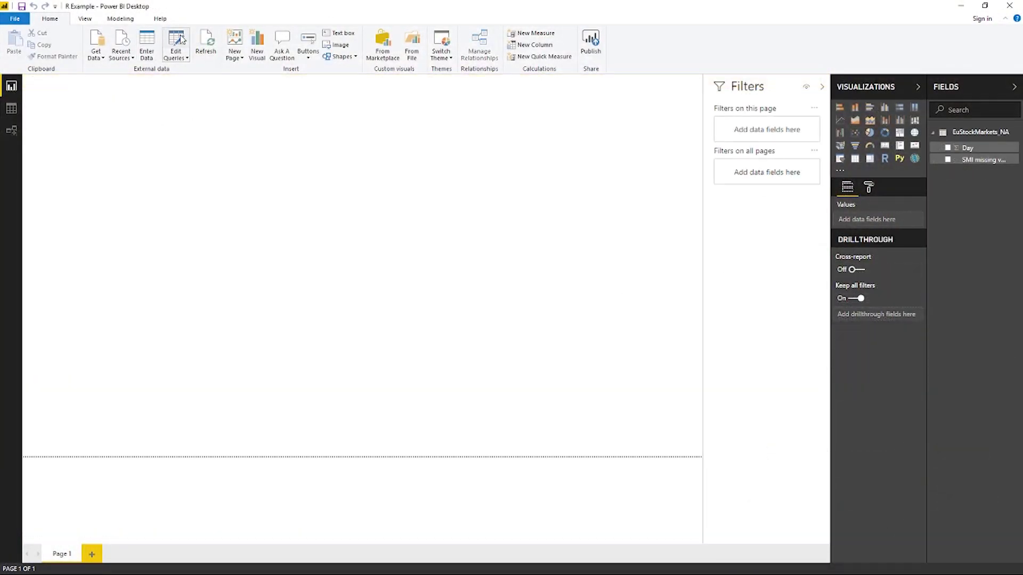
- Open EuStockMarkets_NA in the query editor and bring up the Transform tab's Run R script dialog
left_click(178, 40)
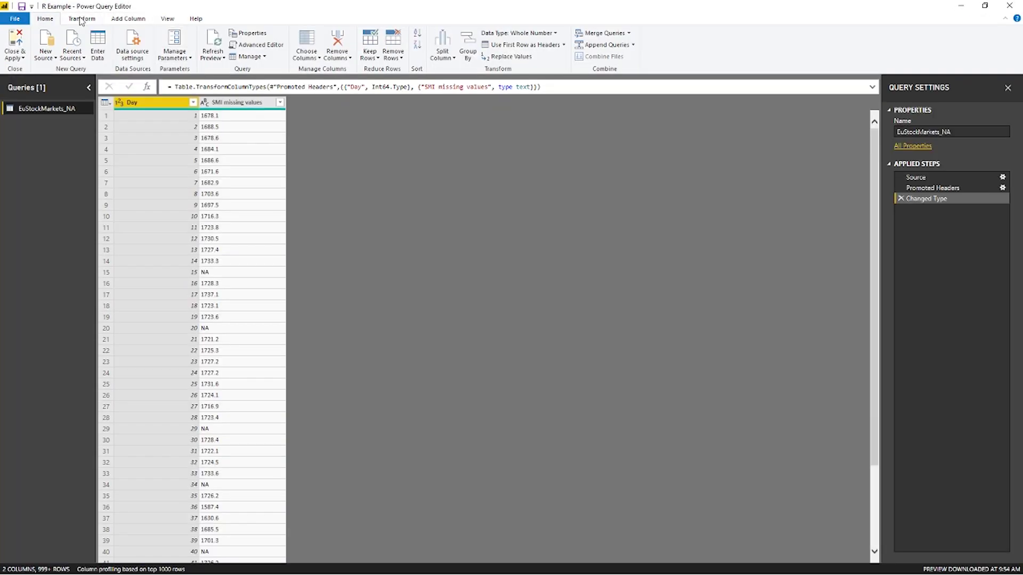
left_click(81, 20)
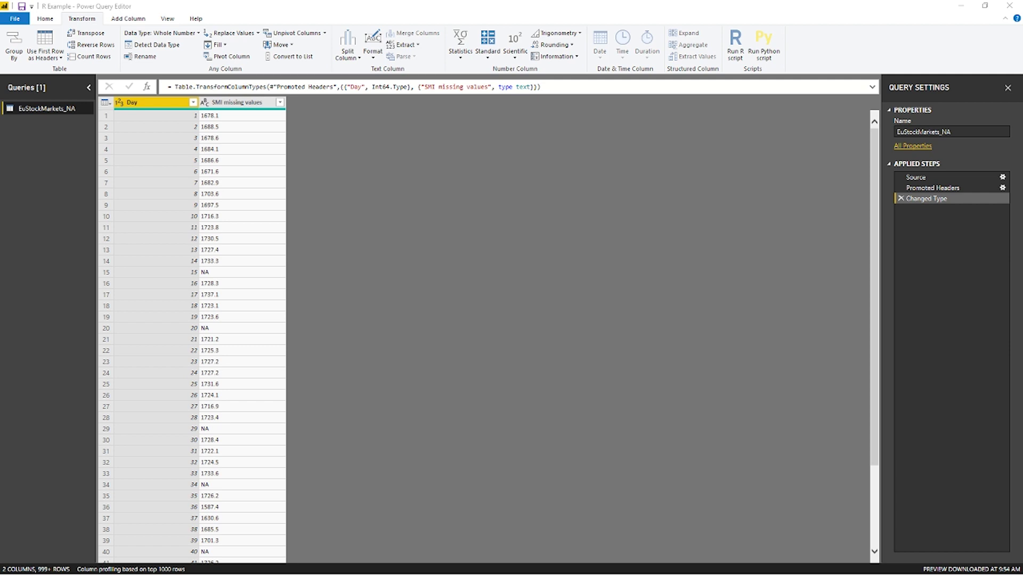
left_click(734, 41)
- Paste the mice imputation R script into Run R script and execute it
left_click(735, 43)
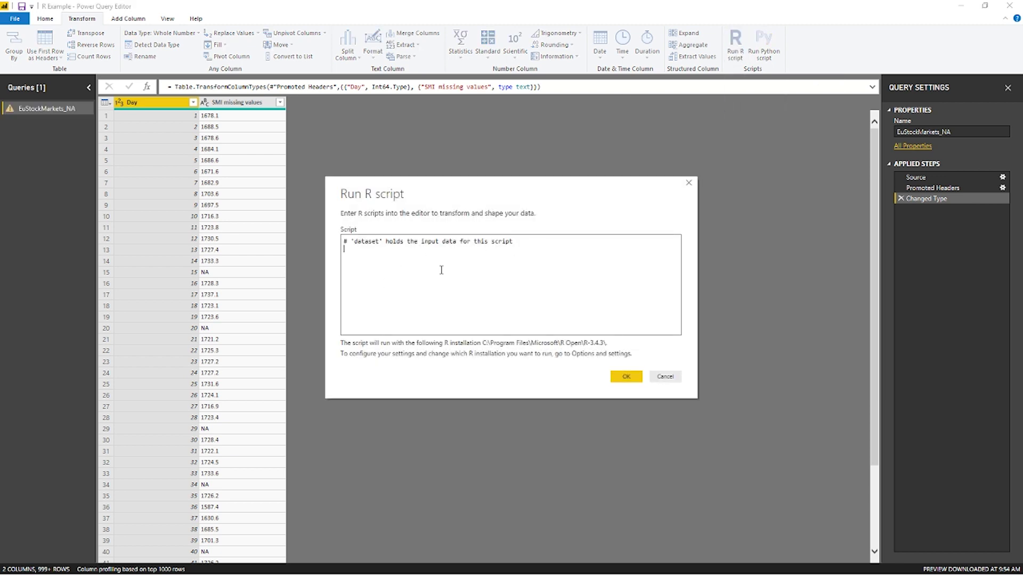
type("library(mice) tempData <- mice(dataset,m=1,maxit=50,meth='pmm',seed=100) completedData <- complete(tempData,1) output <- dataset output$completedValues <- completedData$\"SMI missing values\"")
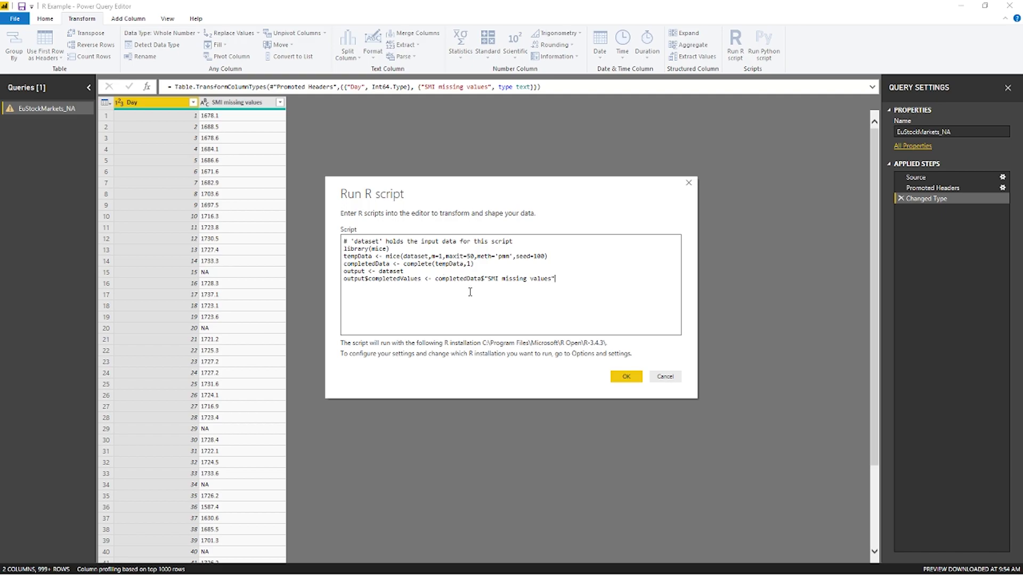
left_click(618, 379)
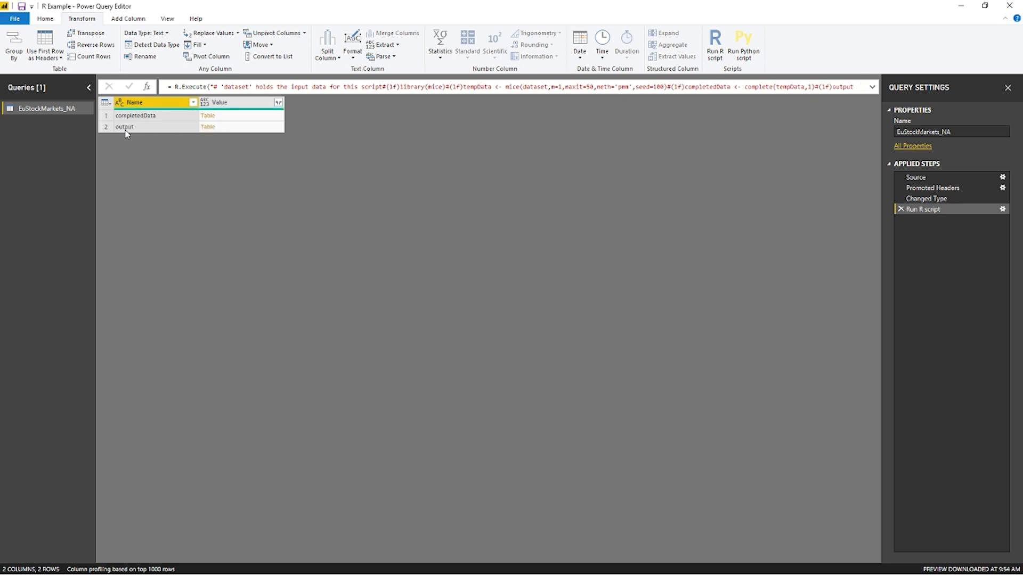
- Expand the R output table to reveal the completedValues column filling null SMI values
left_click(205, 128)
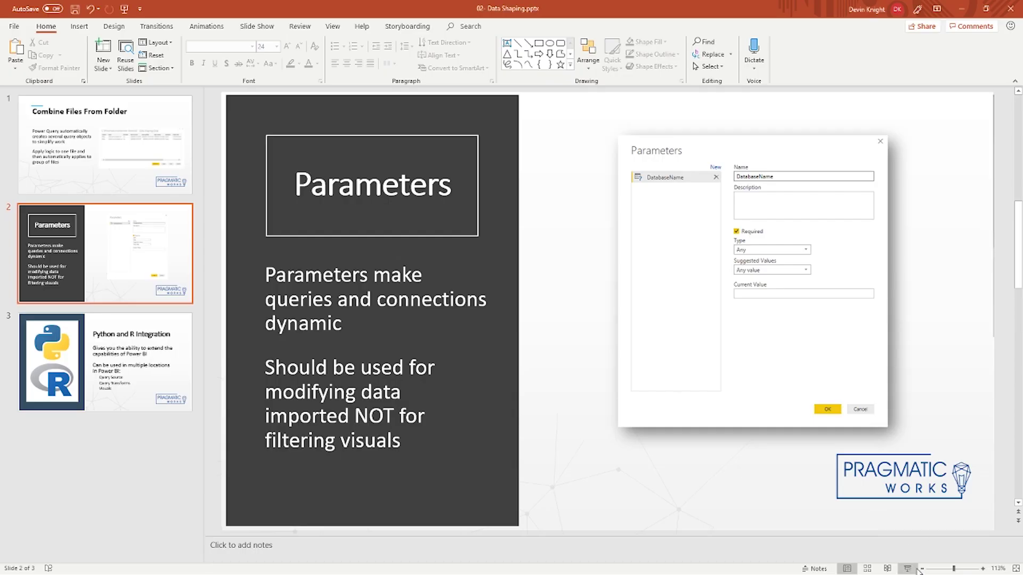
- Start the slide show from the Parameters slide
left_click(908, 569)
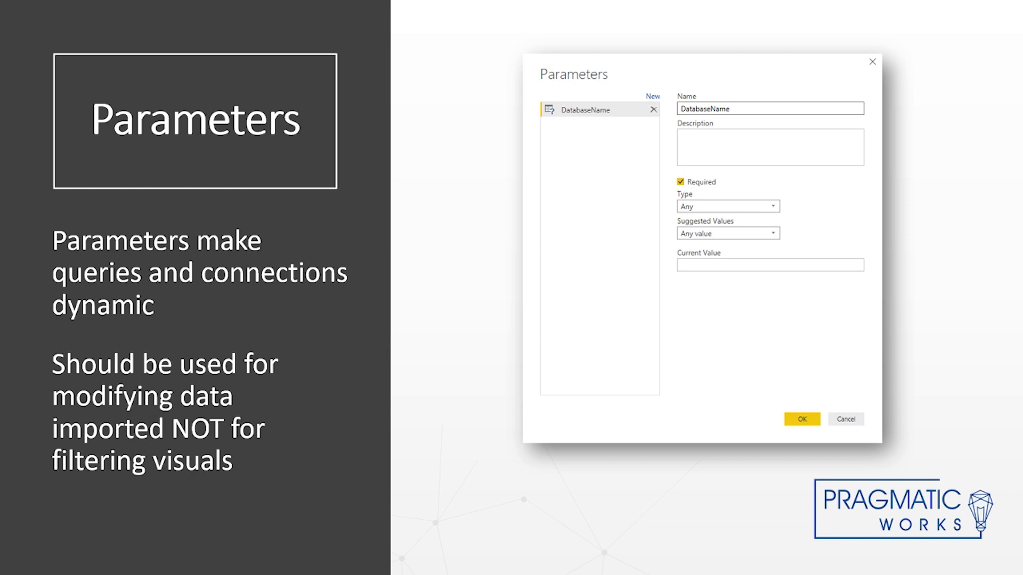